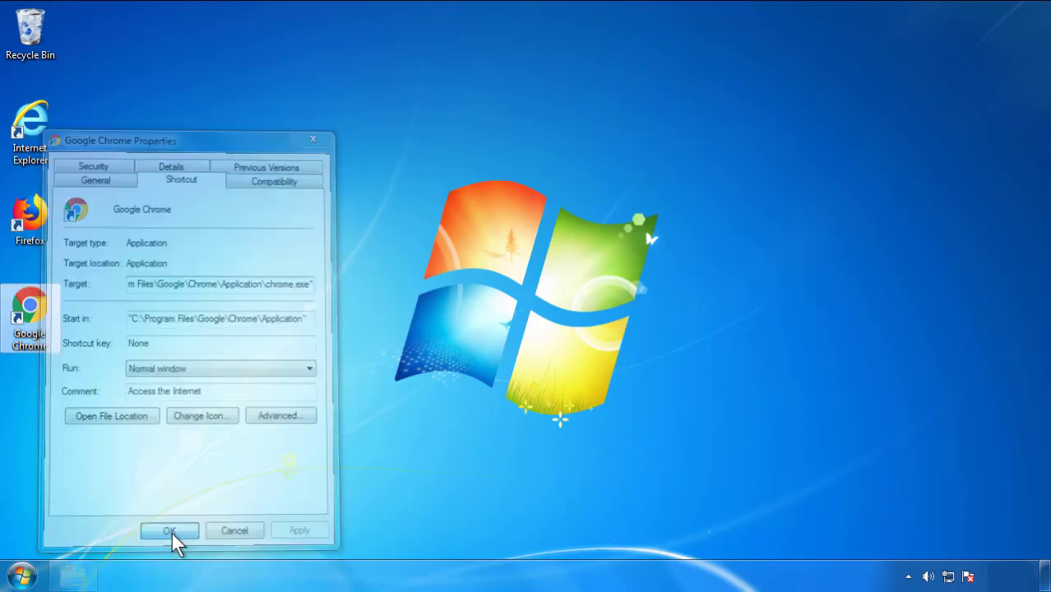
- Close the Google Chrome shortcut's Properties dialog and bring up the Start menu
click(23, 576)
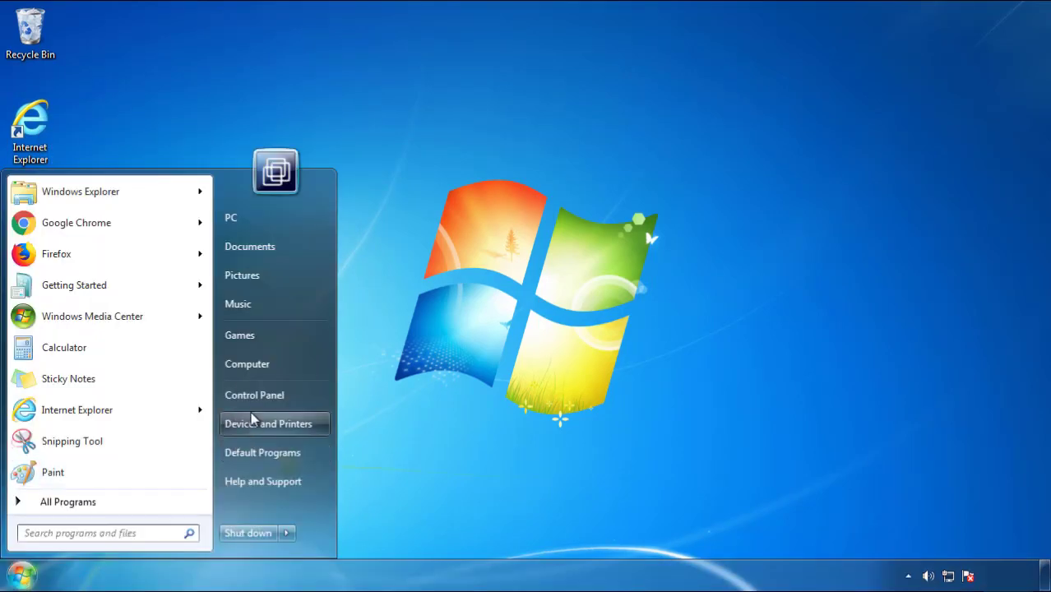
- Open the Control Panel's installed programs list, sorted newest-installed first
click(263, 394)
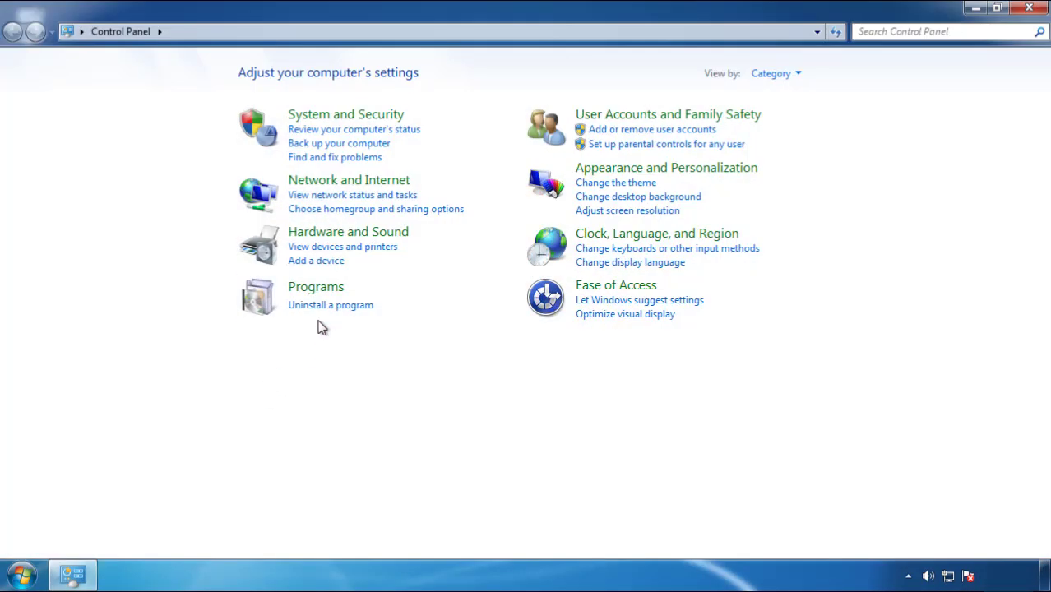
click(327, 307)
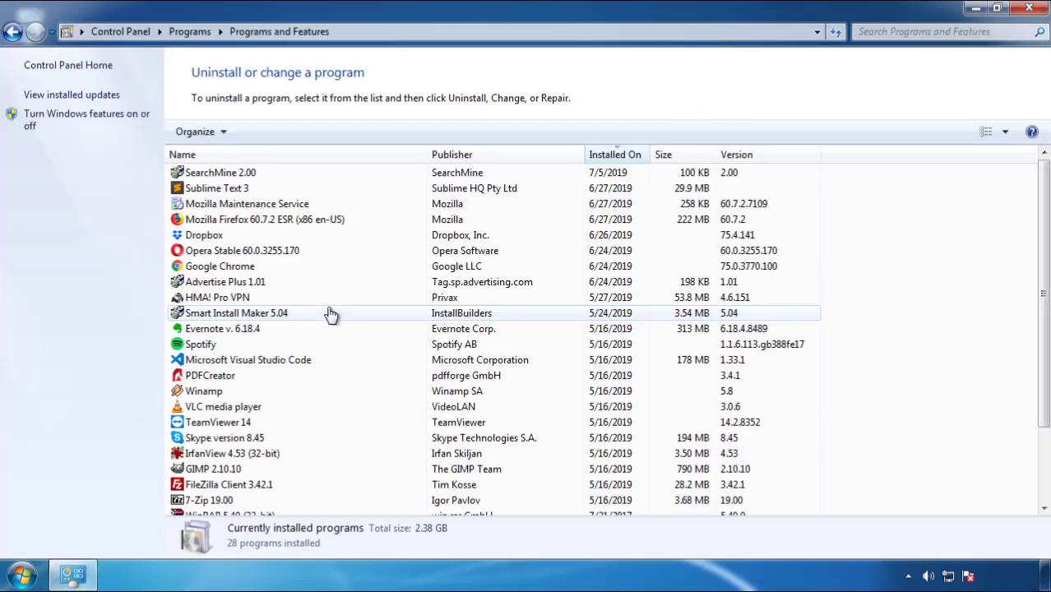
click(617, 156)
click(613, 158)
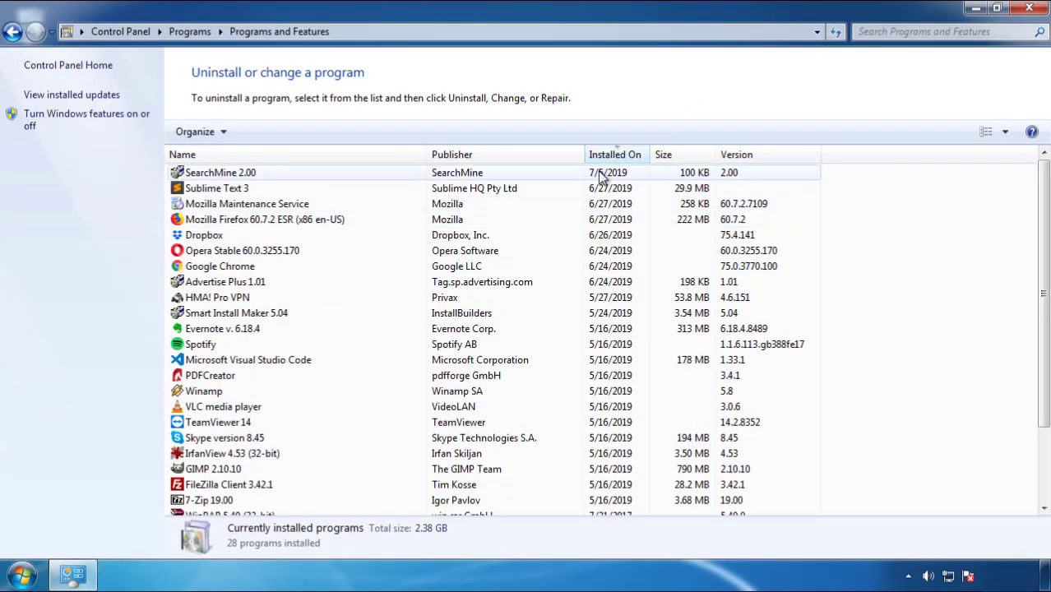
- Uninstall SearchMine 2.00 through its wizard and close the programs window
click(220, 175)
click(262, 133)
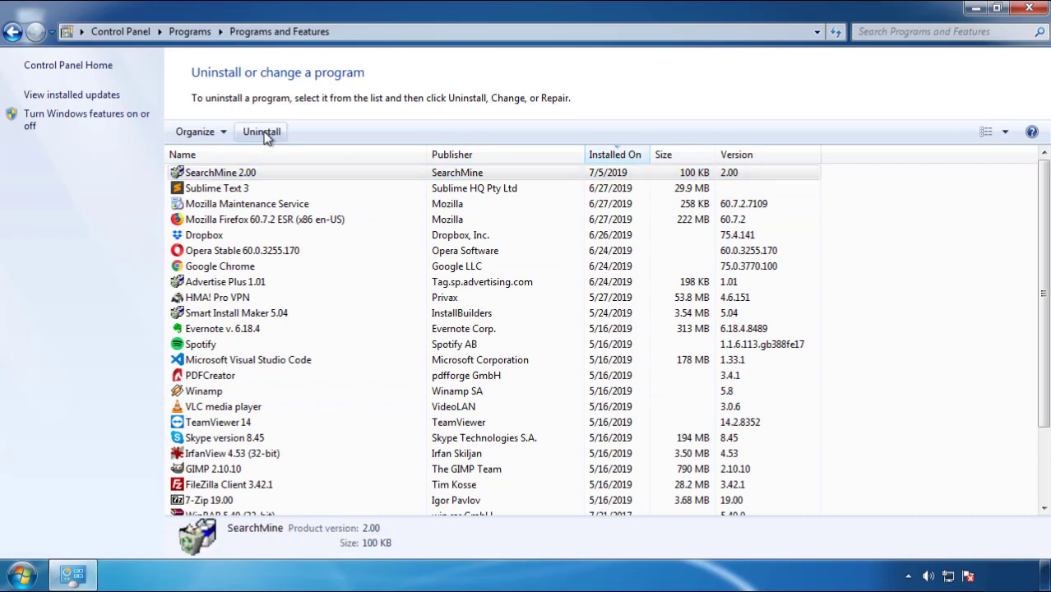
click(615, 436)
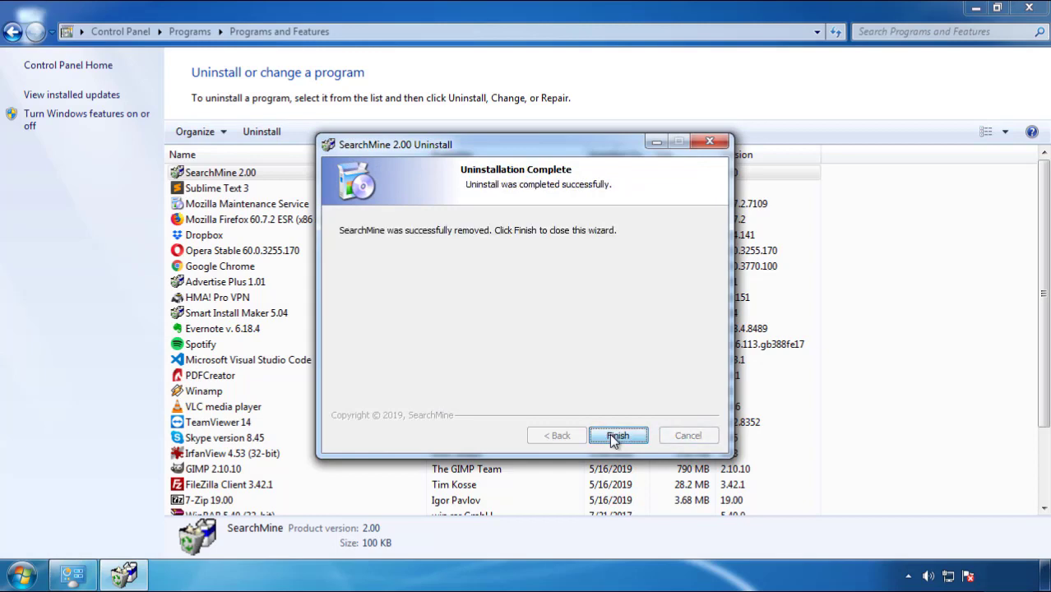
click(610, 433)
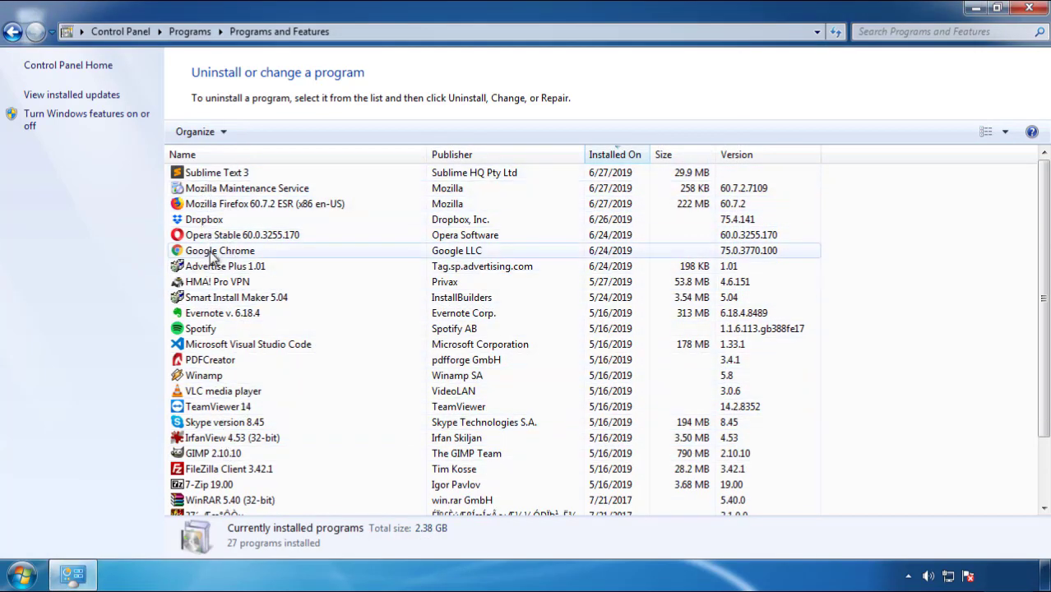
click(1031, 10)
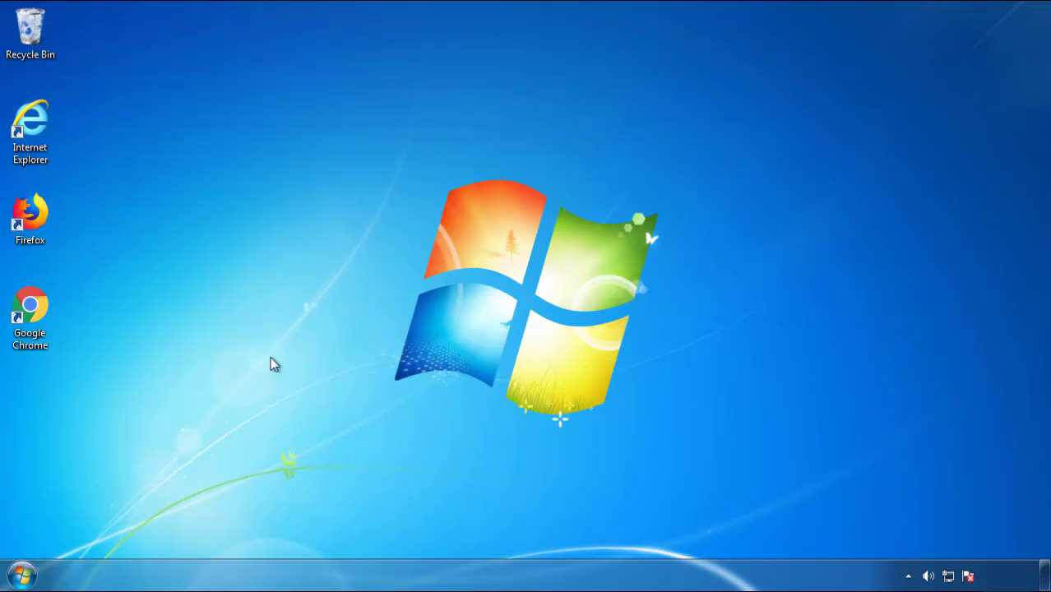
- Restart the computer and choose Safe Mode from the boot options menu
click(18, 578)
mouse_move(285, 535)
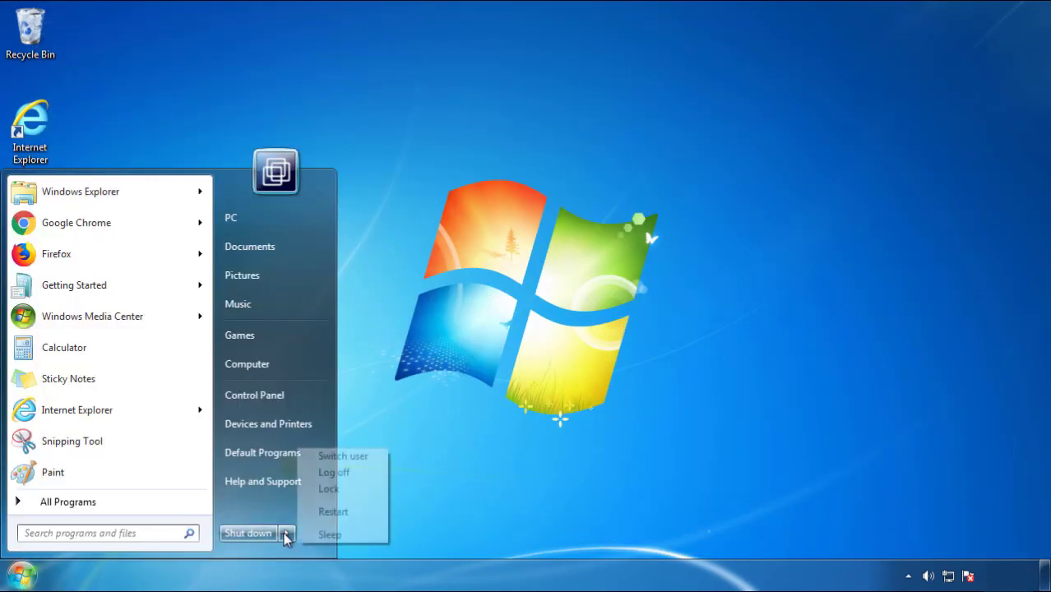
click(549, 450)
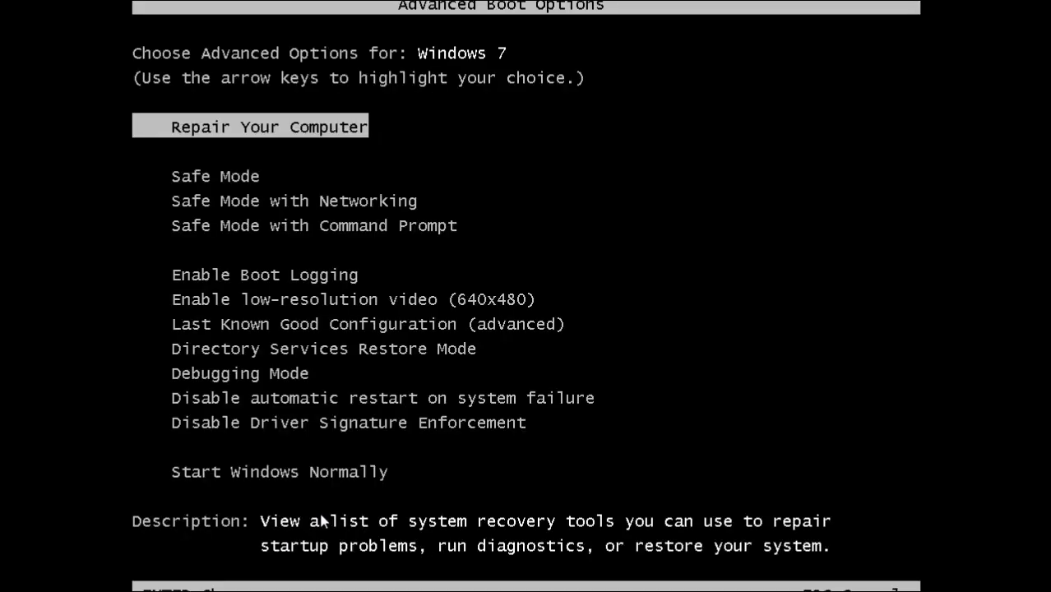
key(Down)
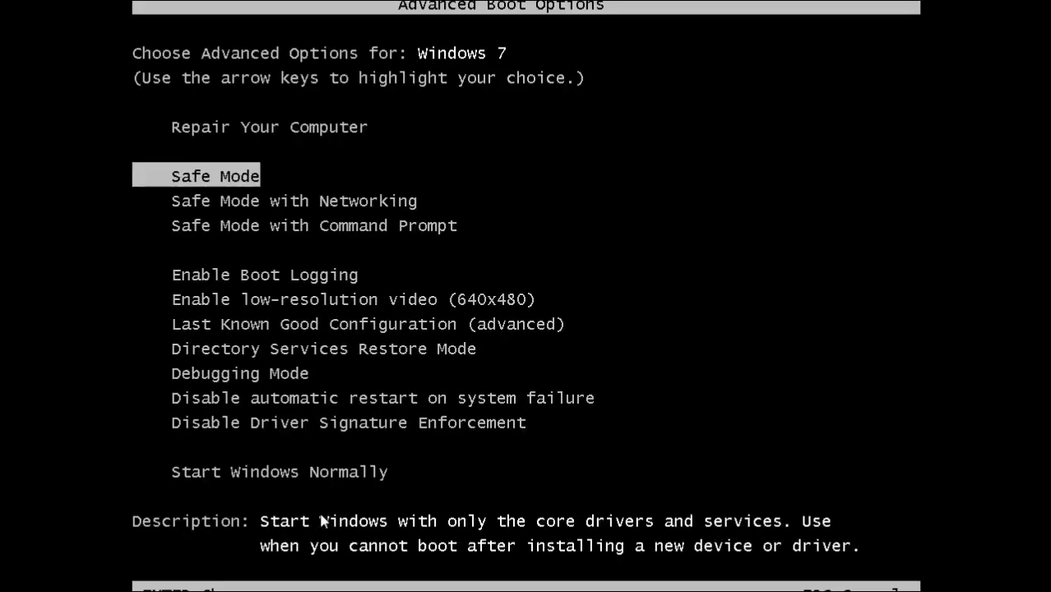
key(Return)
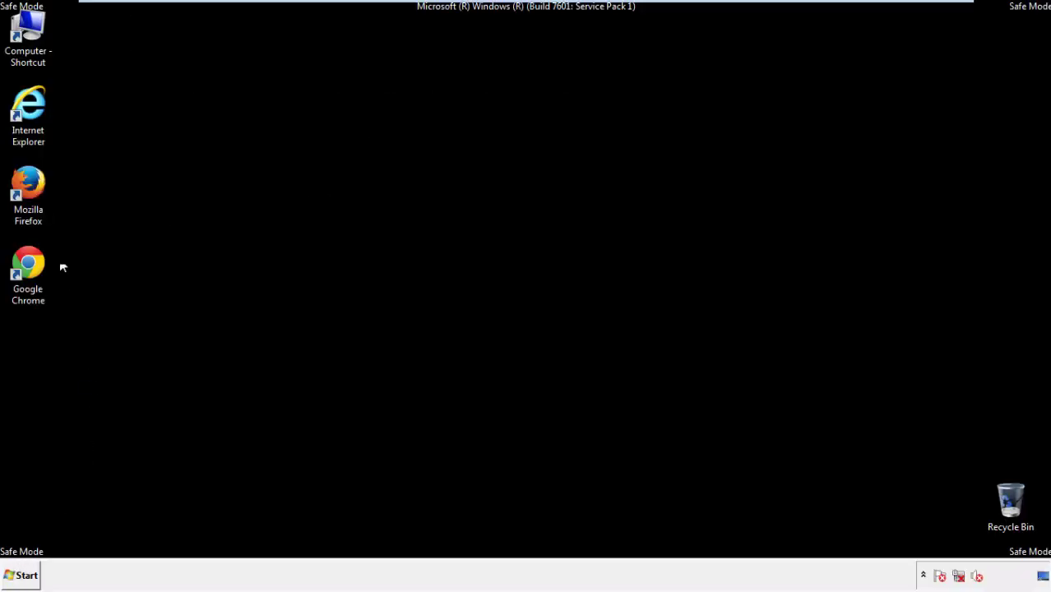
- Launch Firefox, decline the default-browser prompt, and keep the menu bar visible
double_click(38, 191)
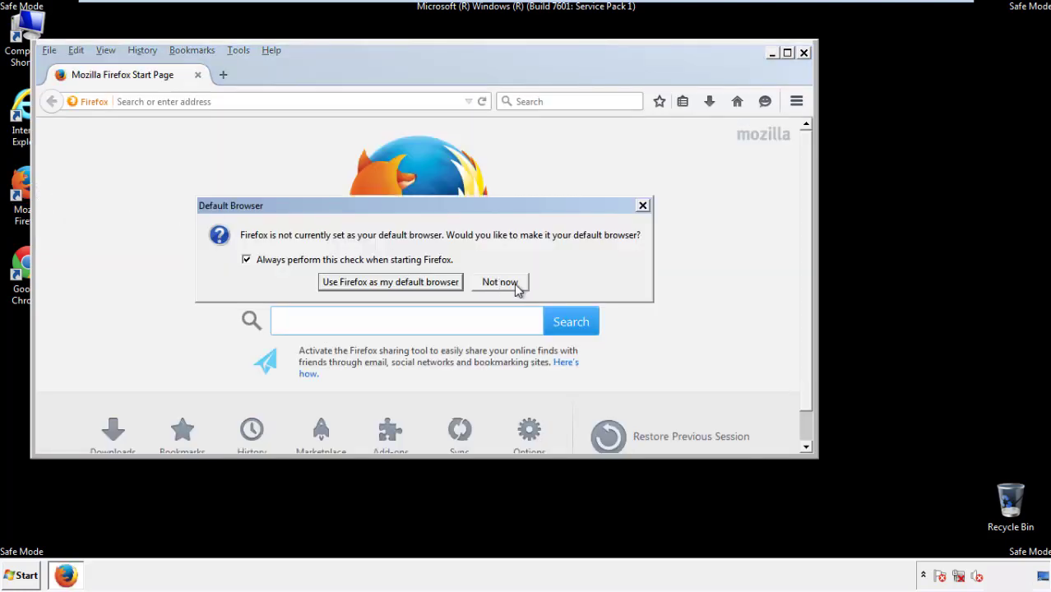
click(501, 283)
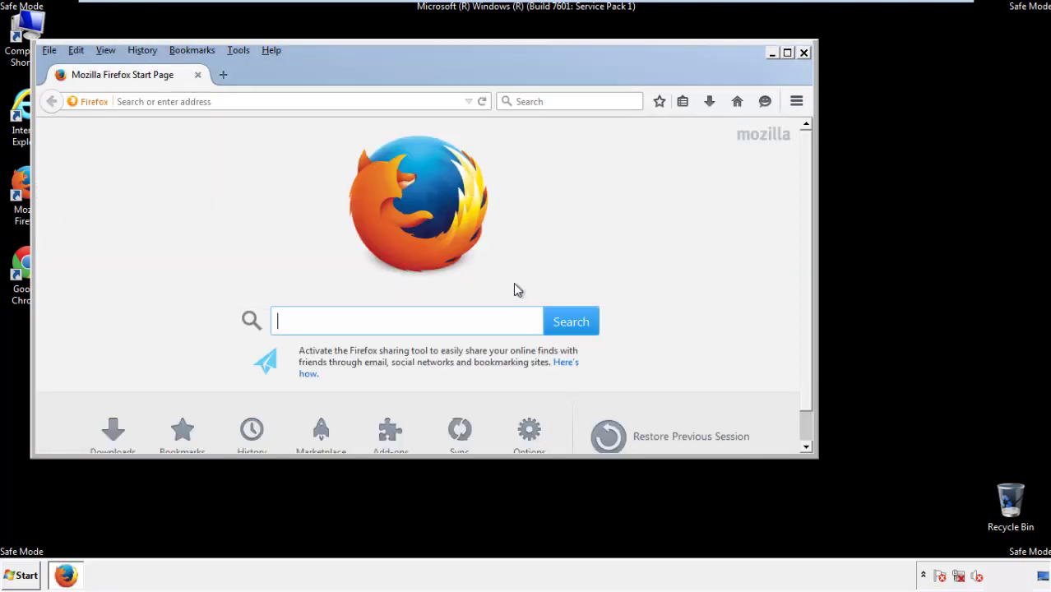
right_click(324, 72)
click(354, 125)
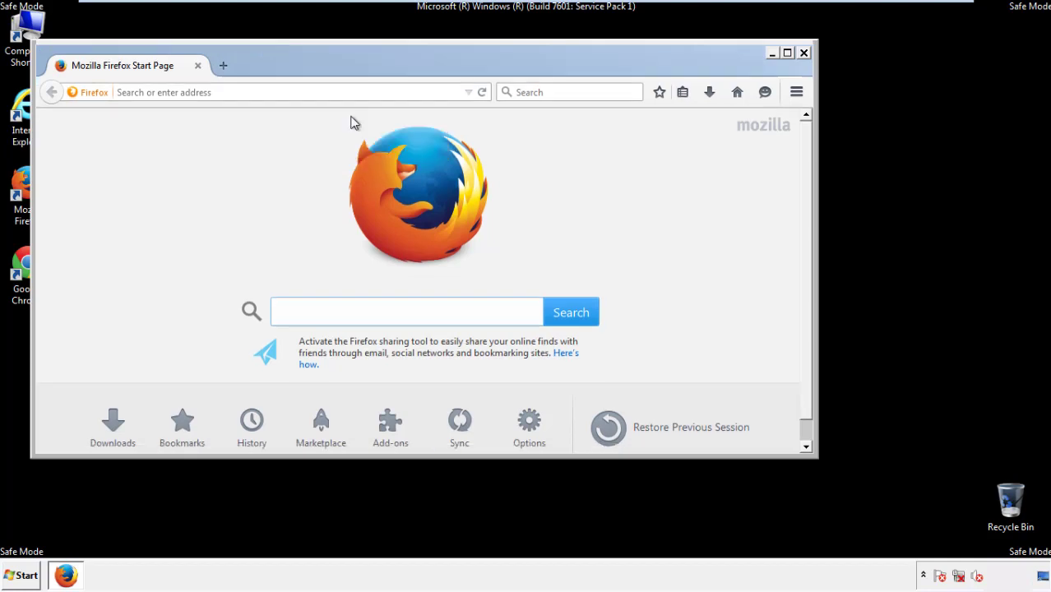
right_click(332, 68)
click(347, 125)
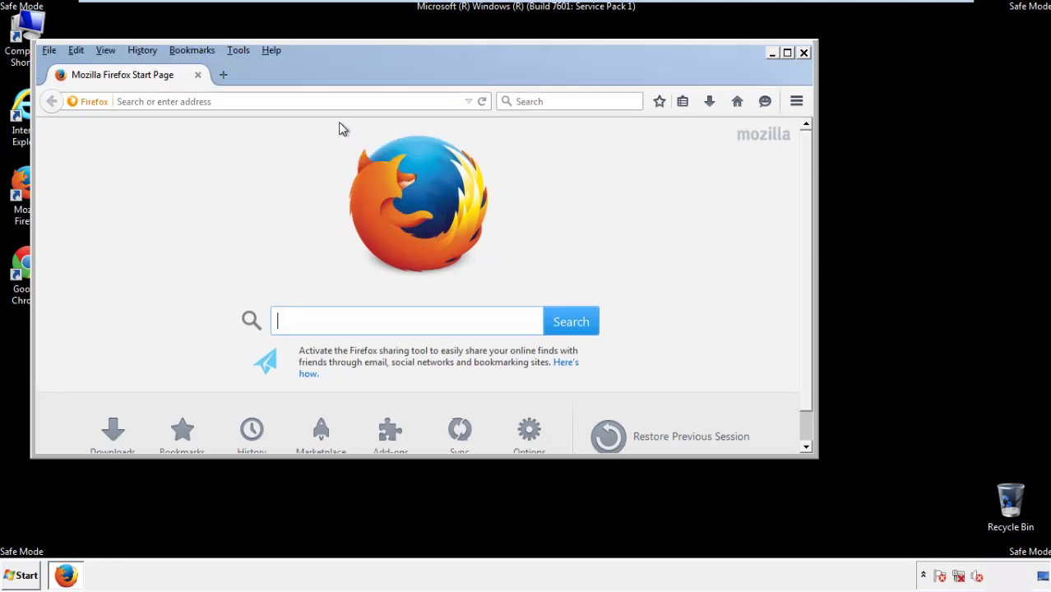
- Clear Firefox's recent history for time range Everything with every data category ticked
click(145, 51)
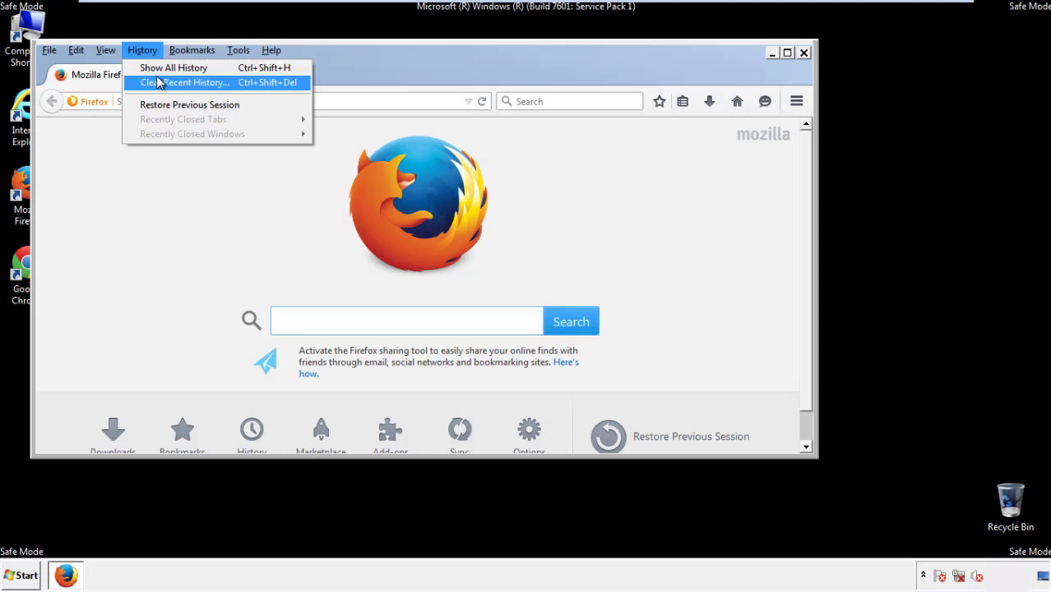
click(159, 82)
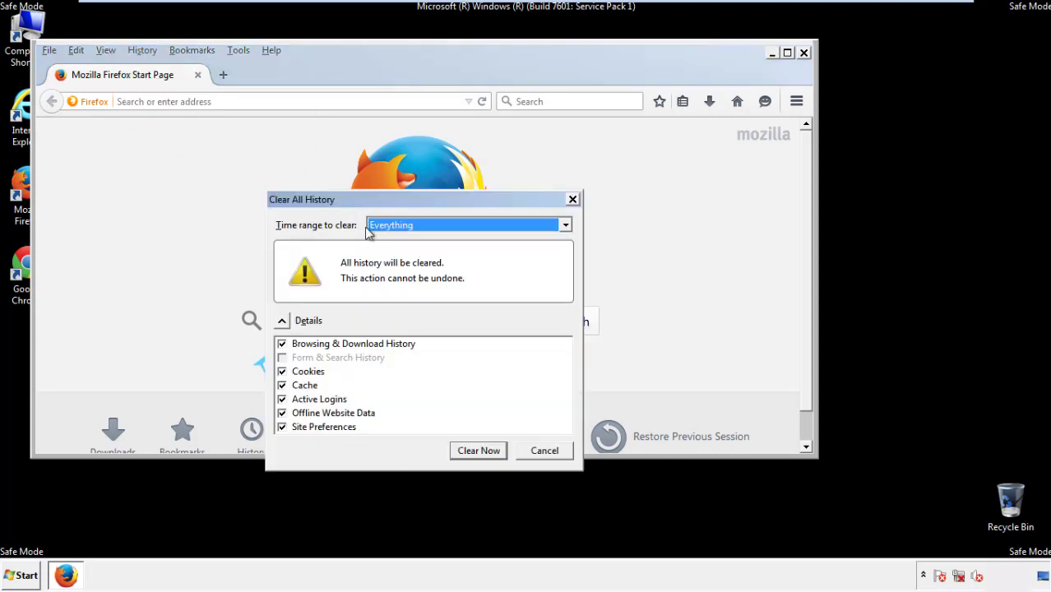
click(387, 226)
click(395, 309)
click(282, 413)
click(282, 413)
click(282, 426)
click(282, 427)
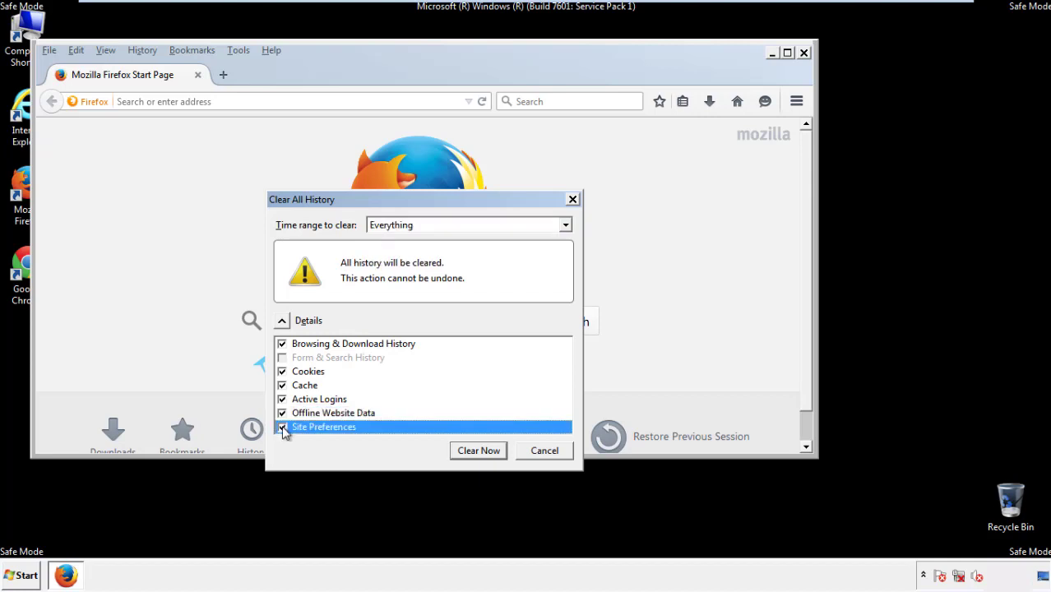
click(478, 452)
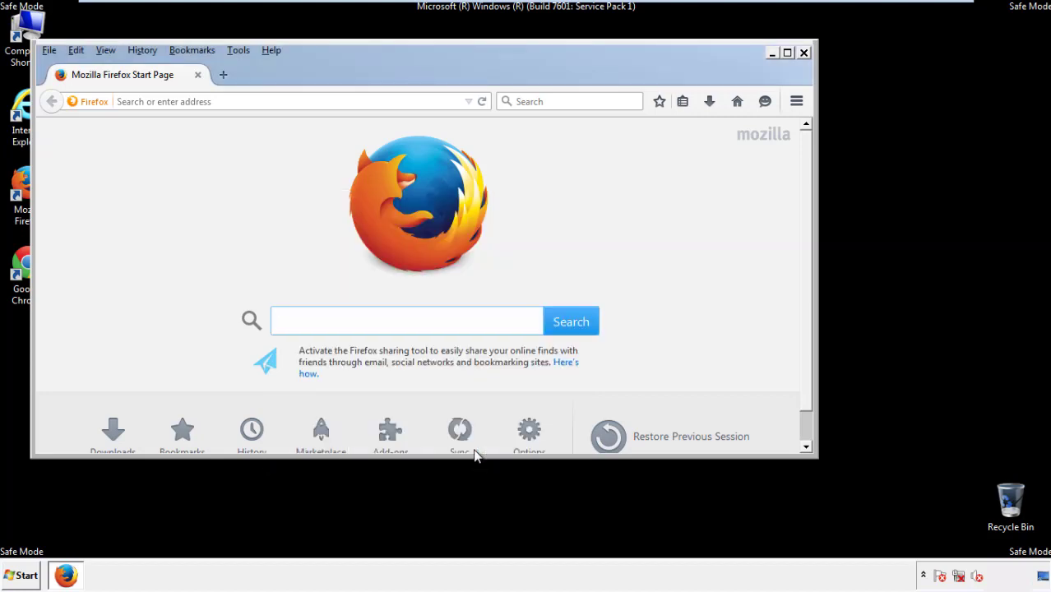
- Refresh Firefox to its defaults from Troubleshooting Information, then close the browser
click(271, 50)
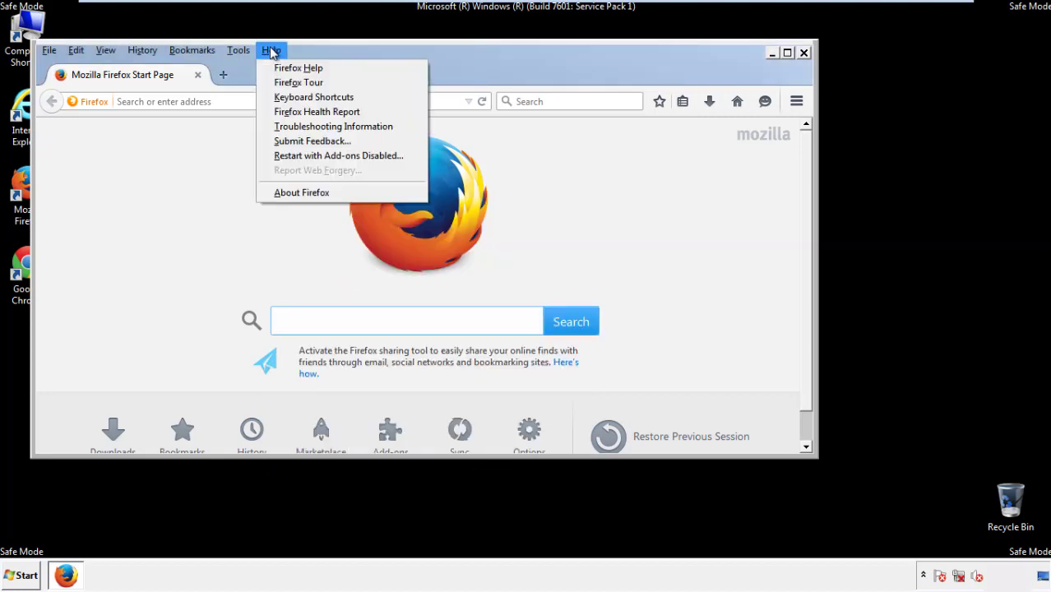
click(304, 126)
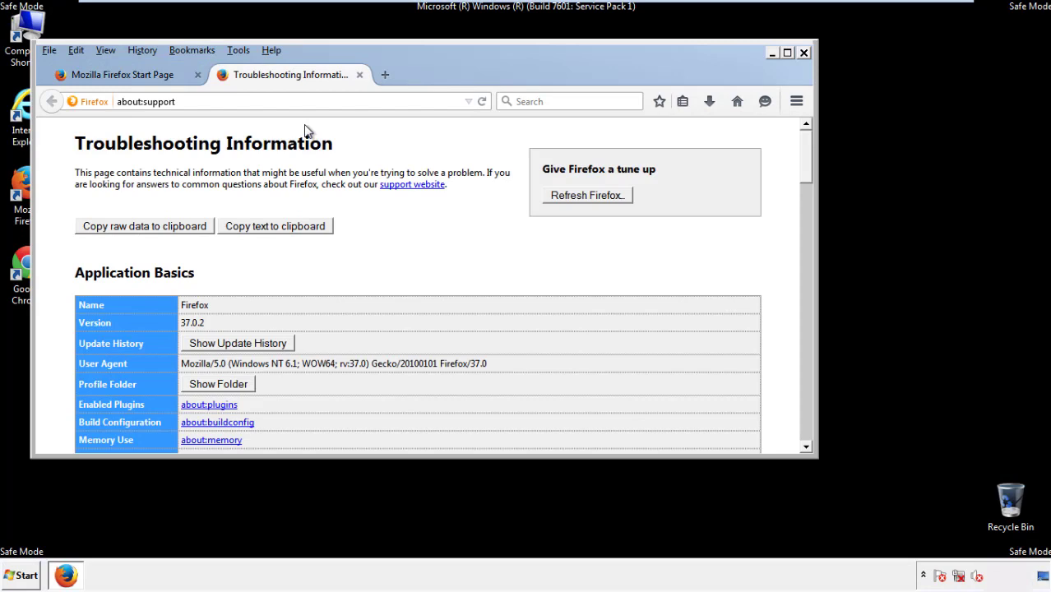
click(609, 197)
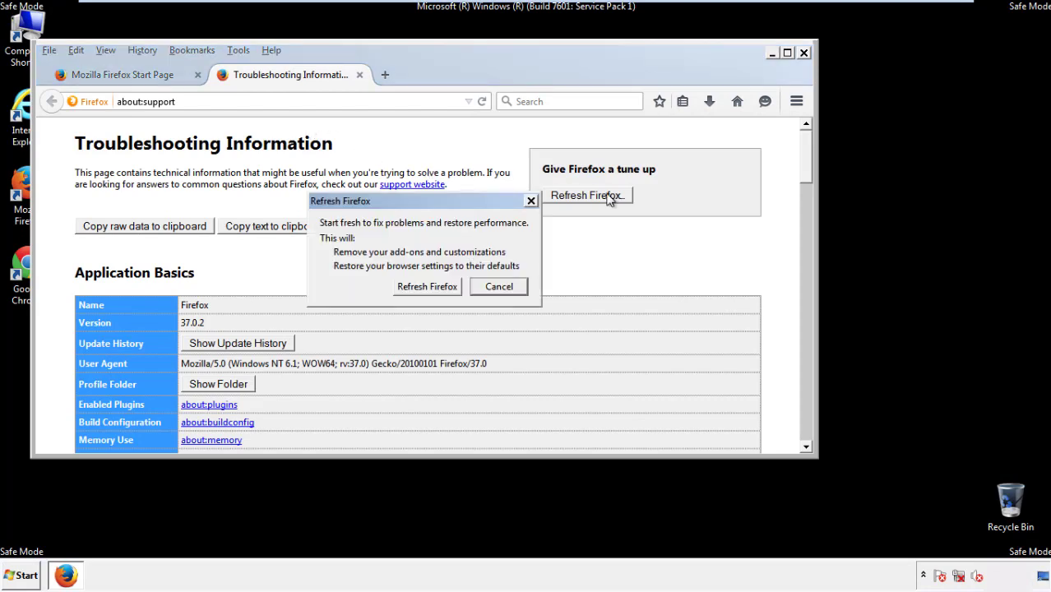
click(427, 286)
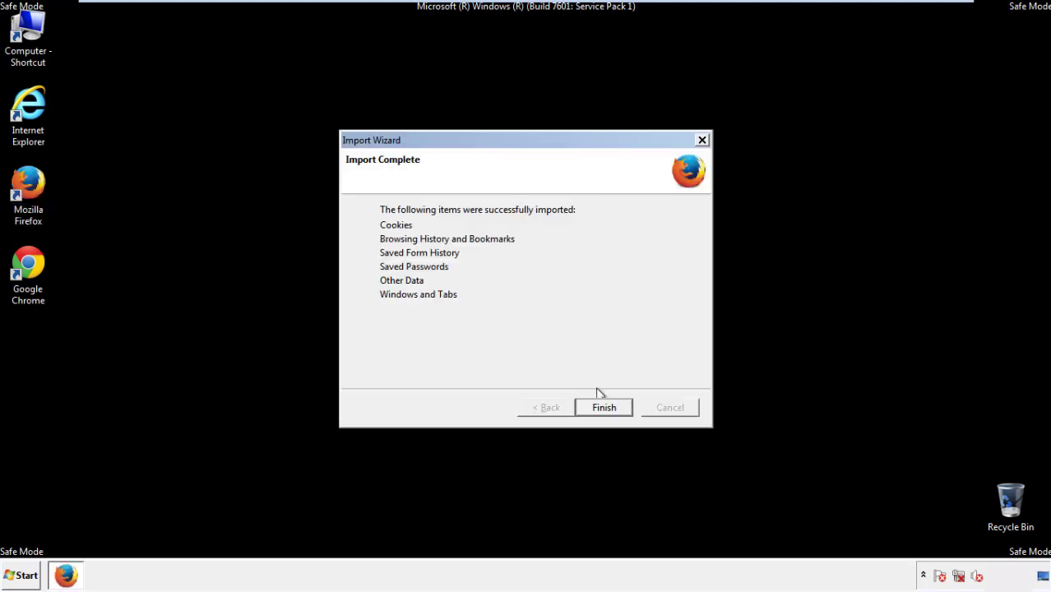
click(604, 409)
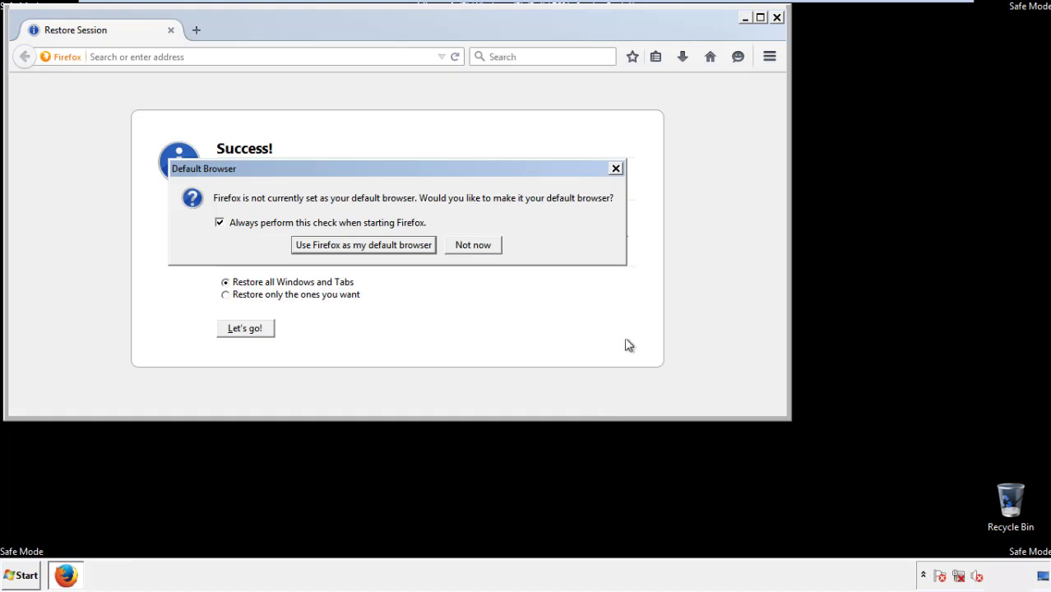
click(473, 247)
click(777, 17)
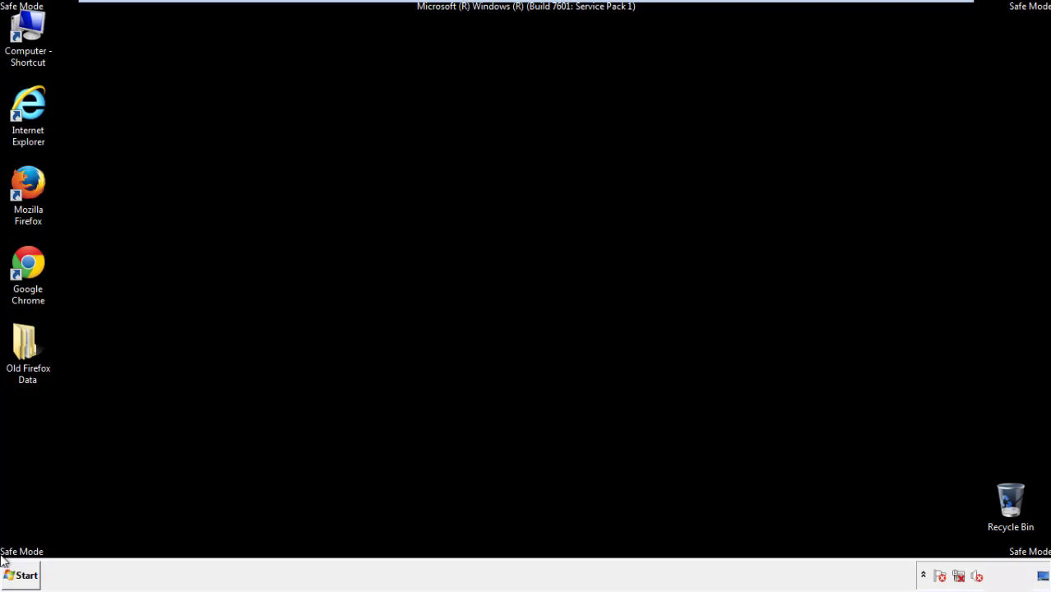
click(25, 262)
- Launch Chrome, dismiss the default-browser prompt, and go to History from Settings
double_click(26, 261)
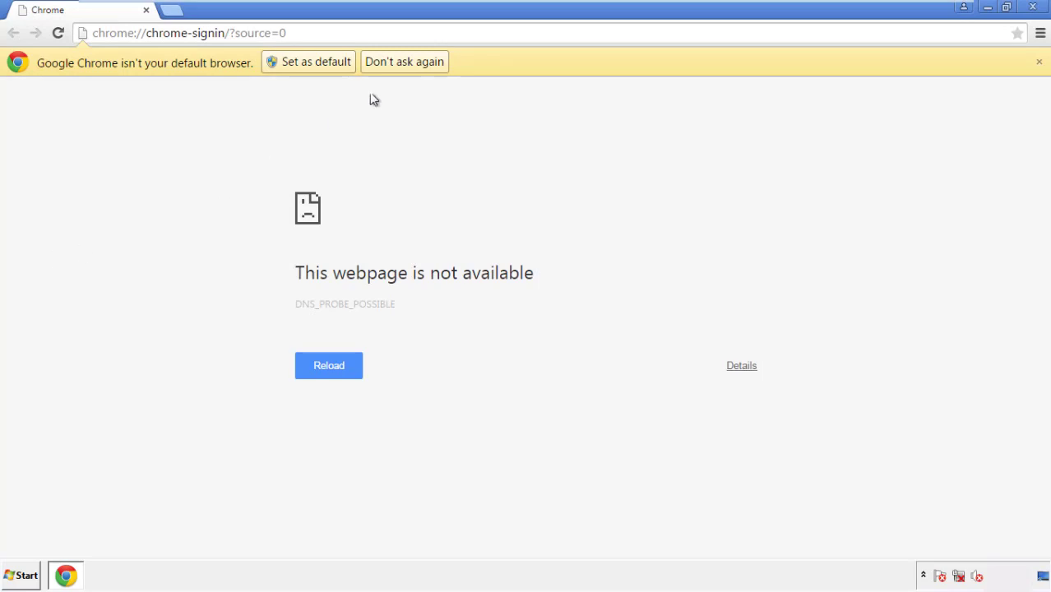
click(421, 63)
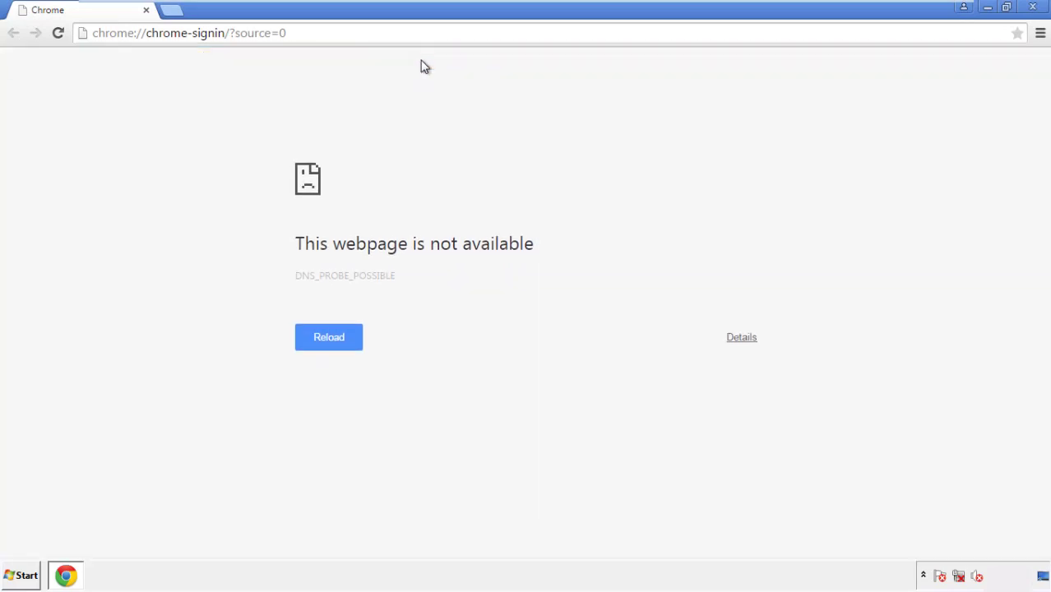
click(1041, 35)
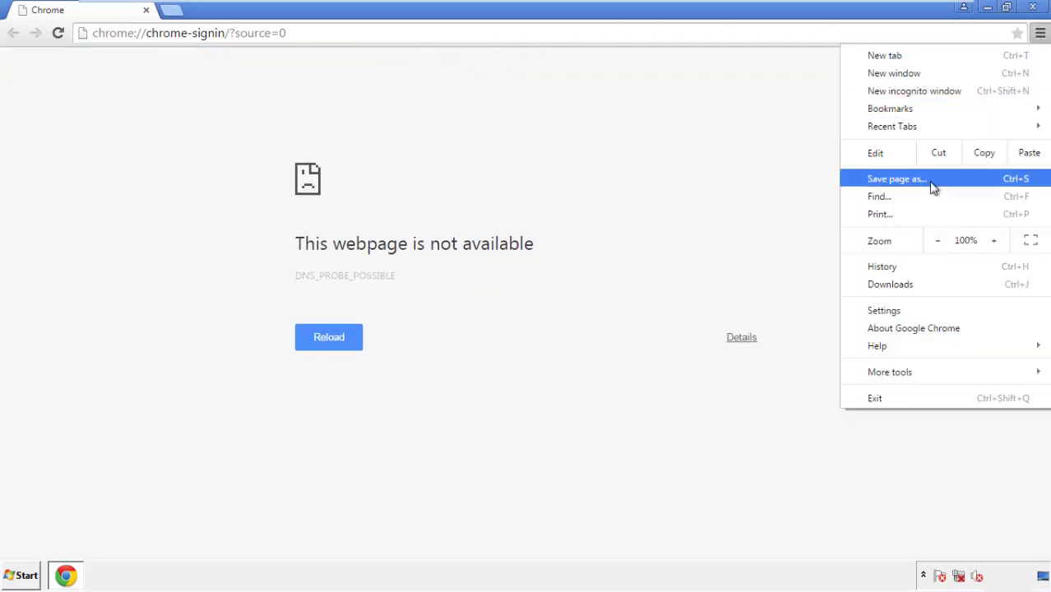
click(886, 310)
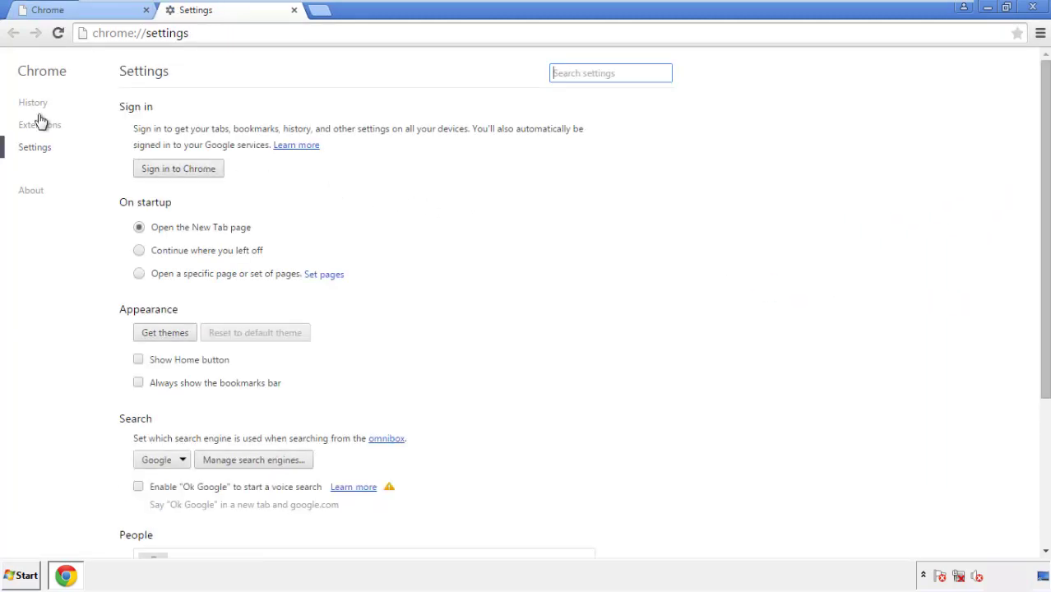
click(33, 102)
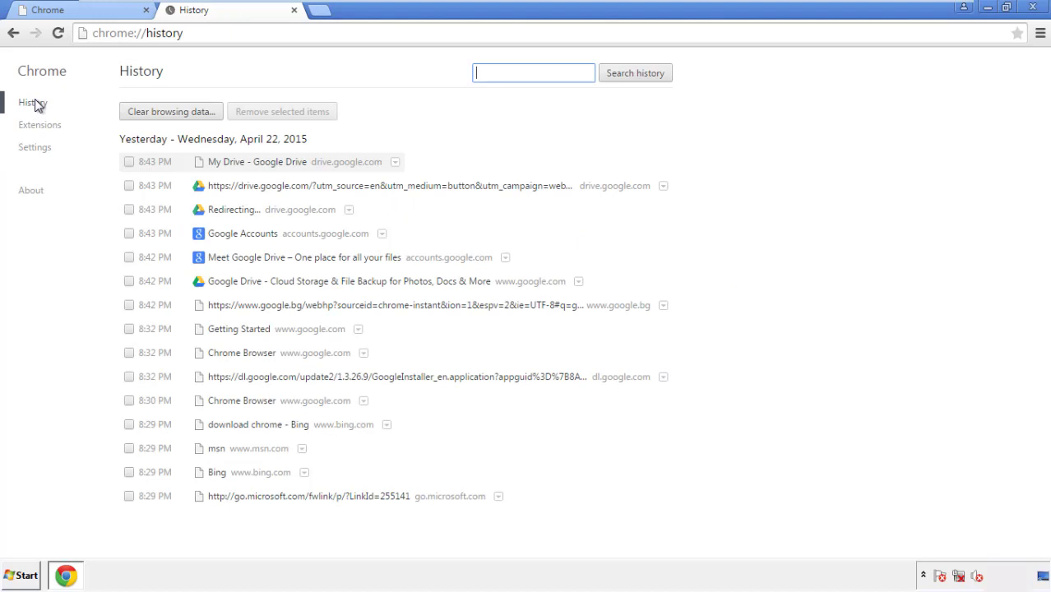
- Clear Chrome's browsing data from the beginning of time, including autofill form data
click(158, 114)
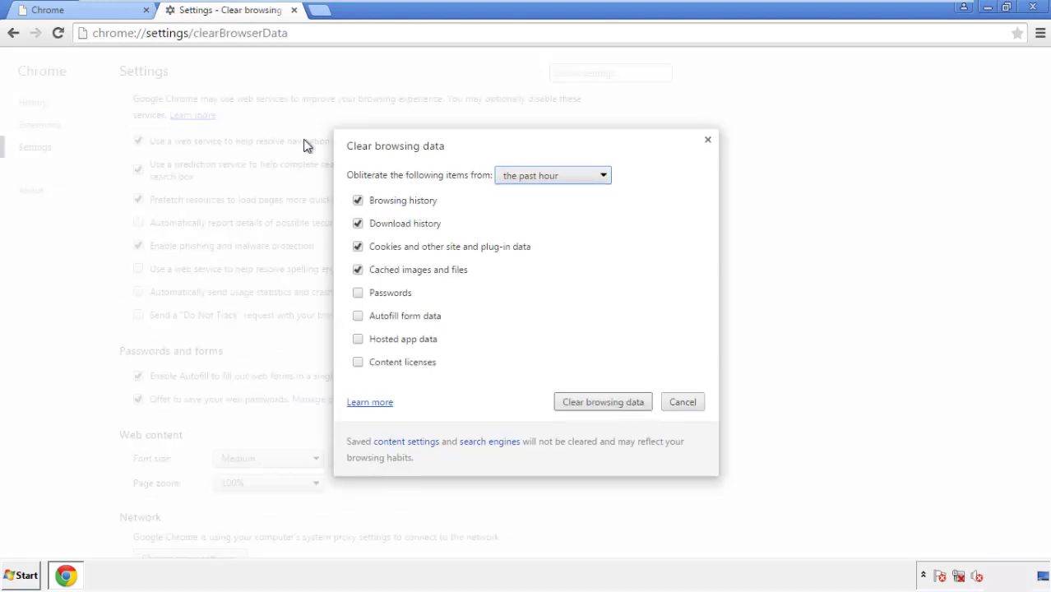
click(530, 178)
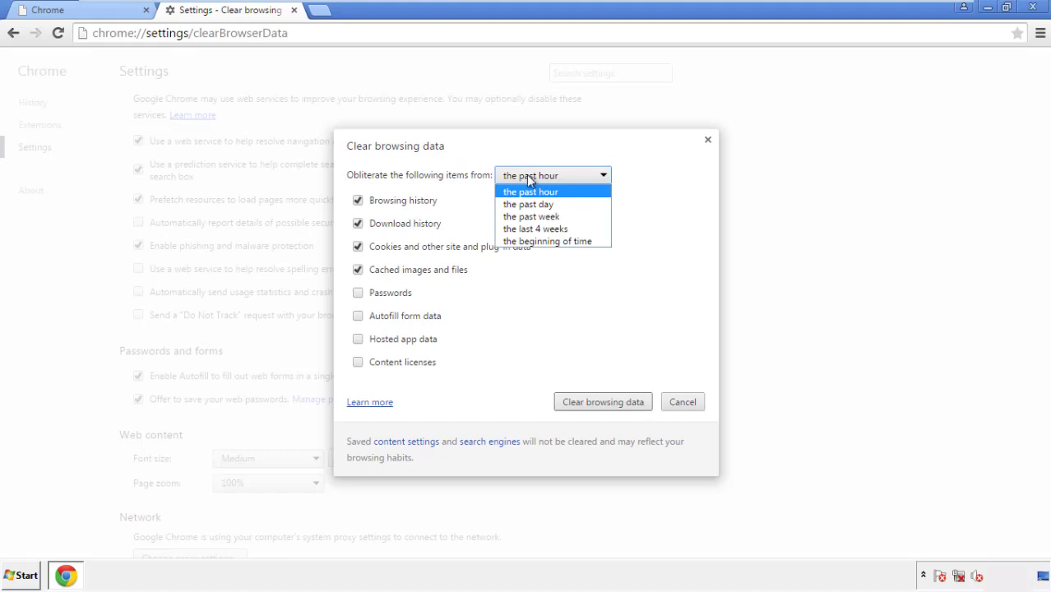
click(526, 241)
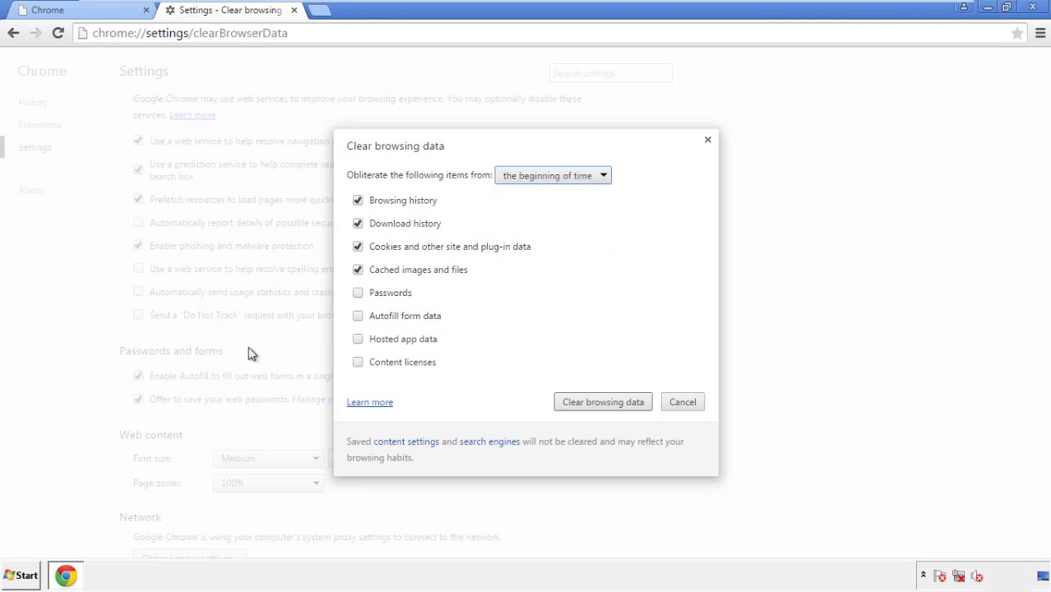
click(361, 320)
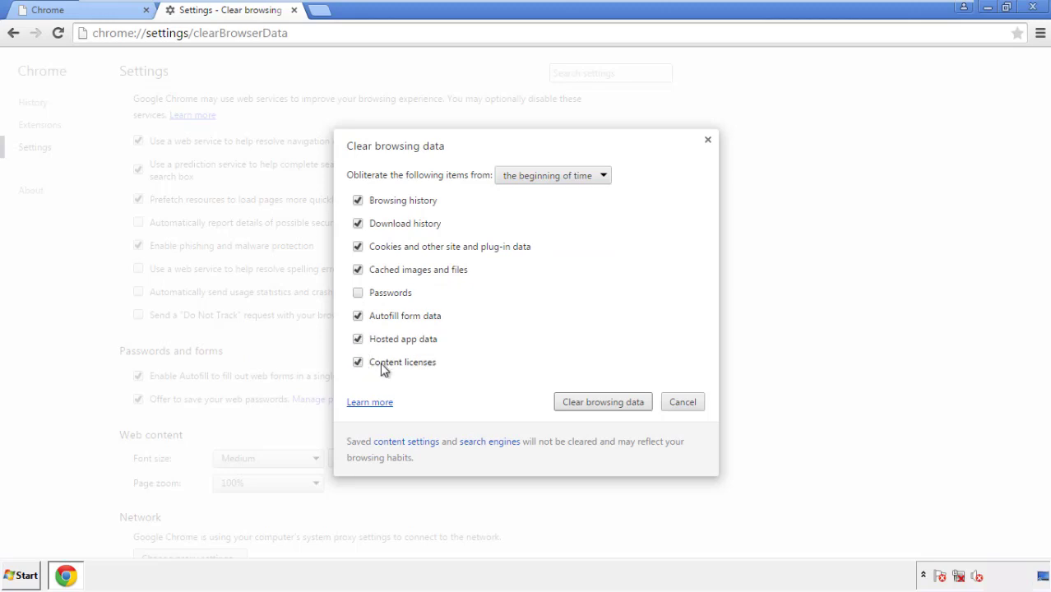
click(590, 405)
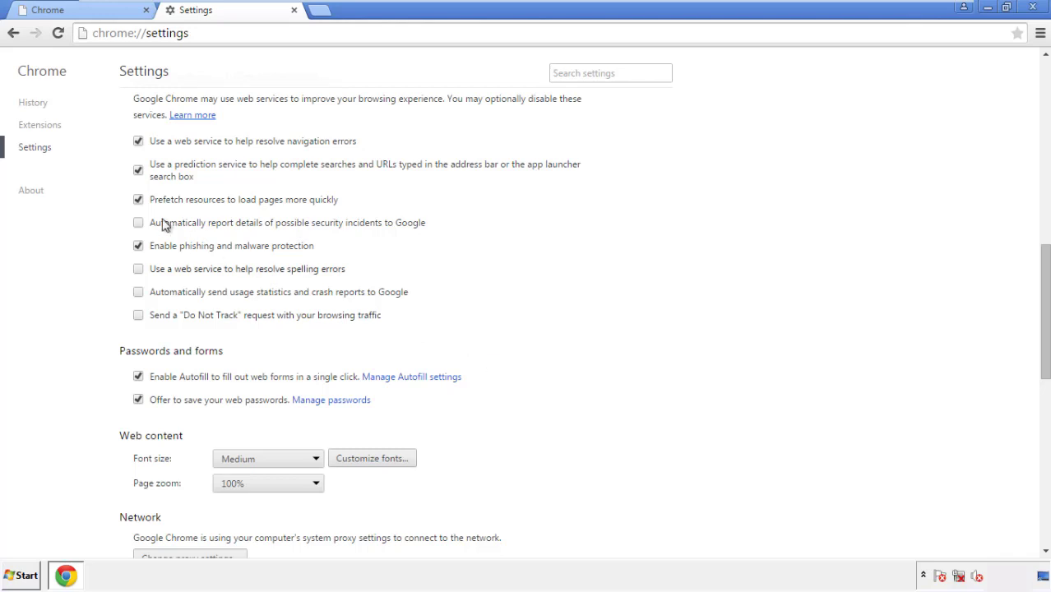
- Reset all Chrome settings at the bottom of Settings to defaults, then close Chrome
drag(1044, 262, 1025, 458)
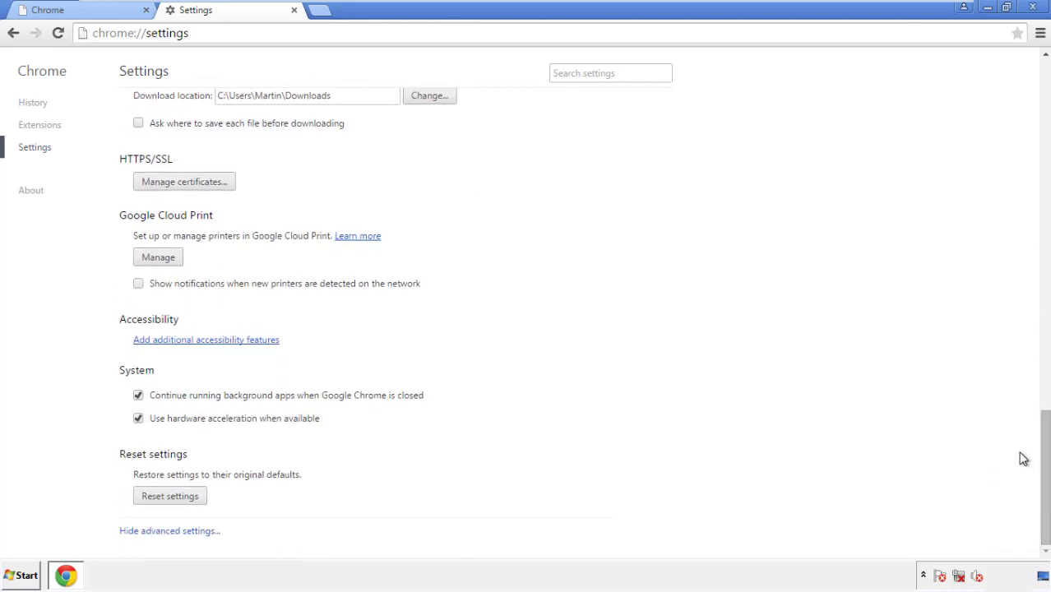
click(197, 500)
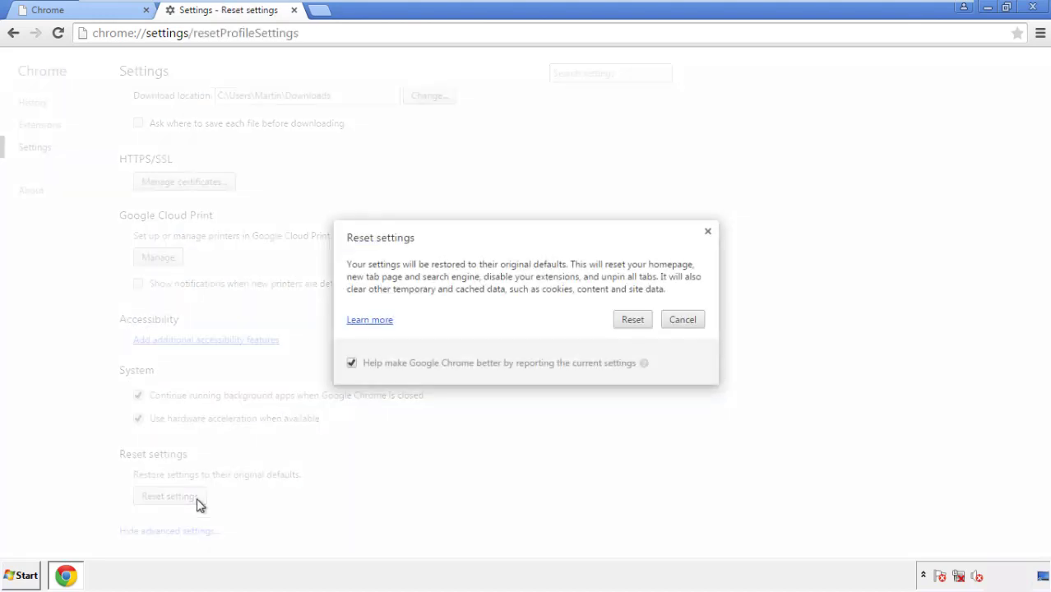
click(634, 320)
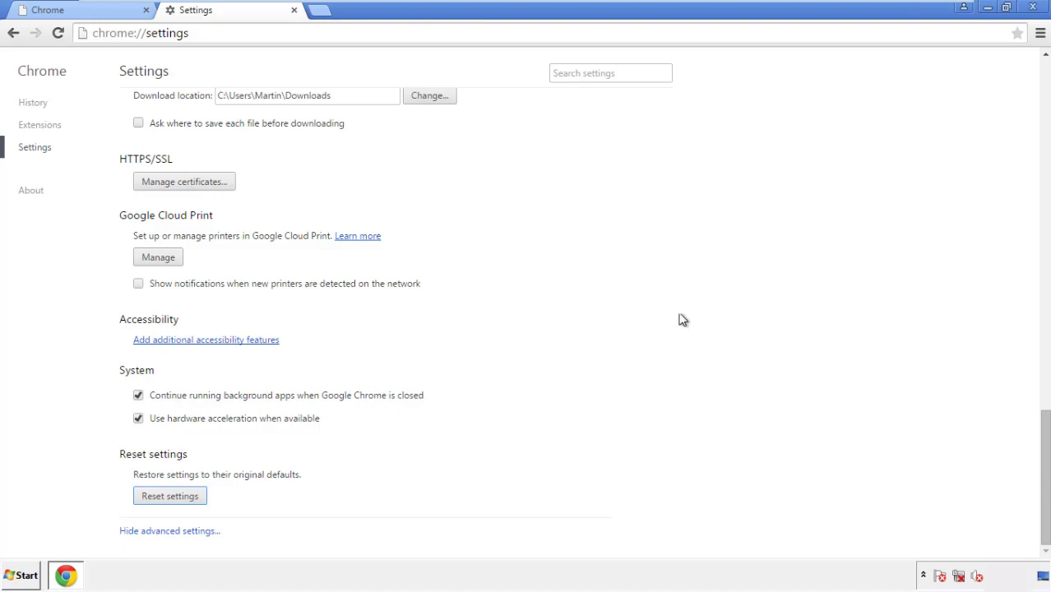
click(1033, 6)
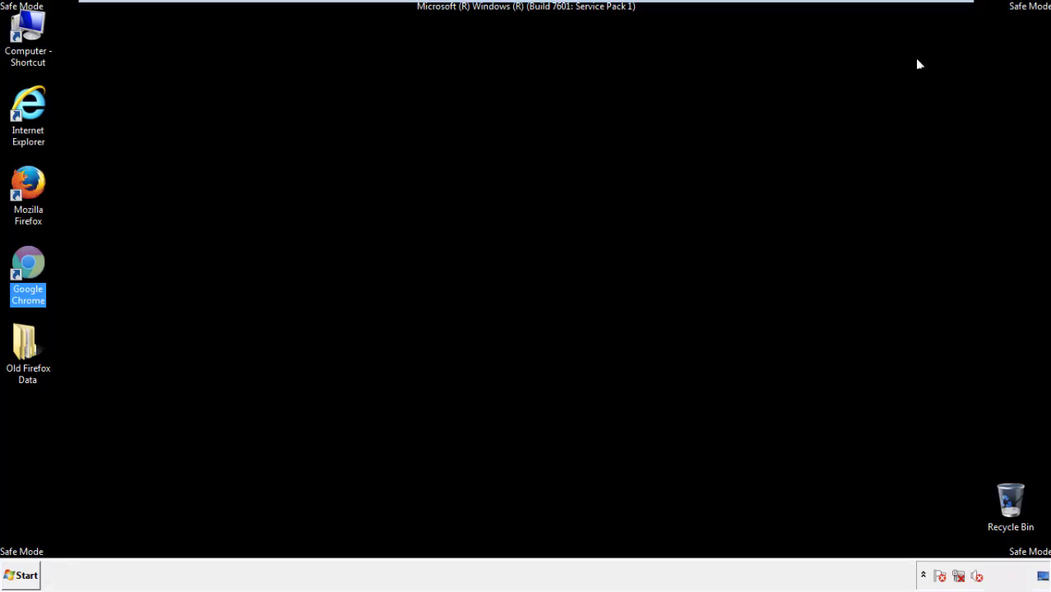
- Deselect the Chrome shortcut and launch Mozilla Firefox from the desktop
click(567, 266)
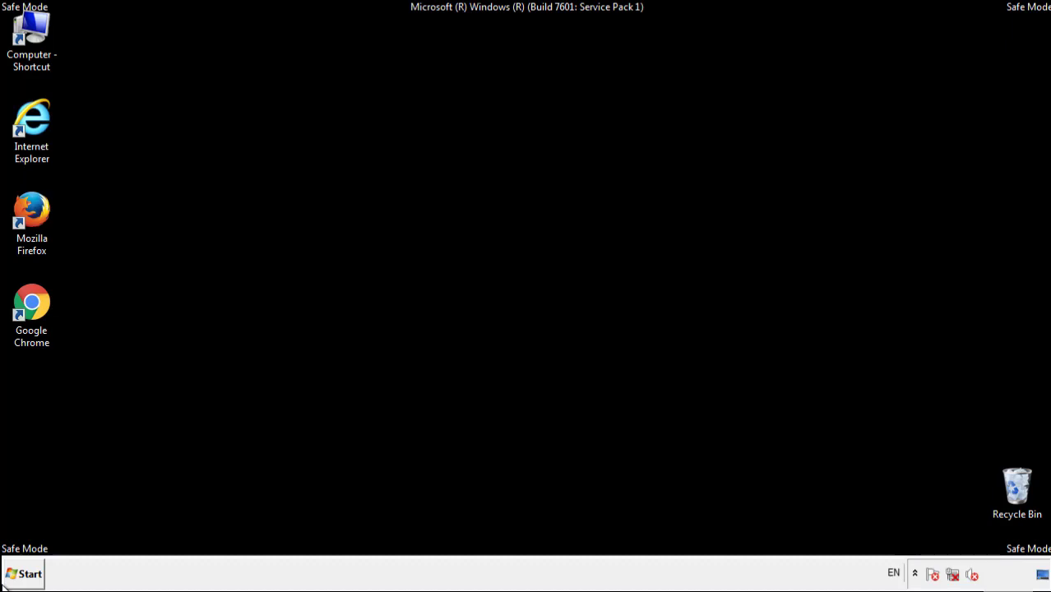
click(40, 203)
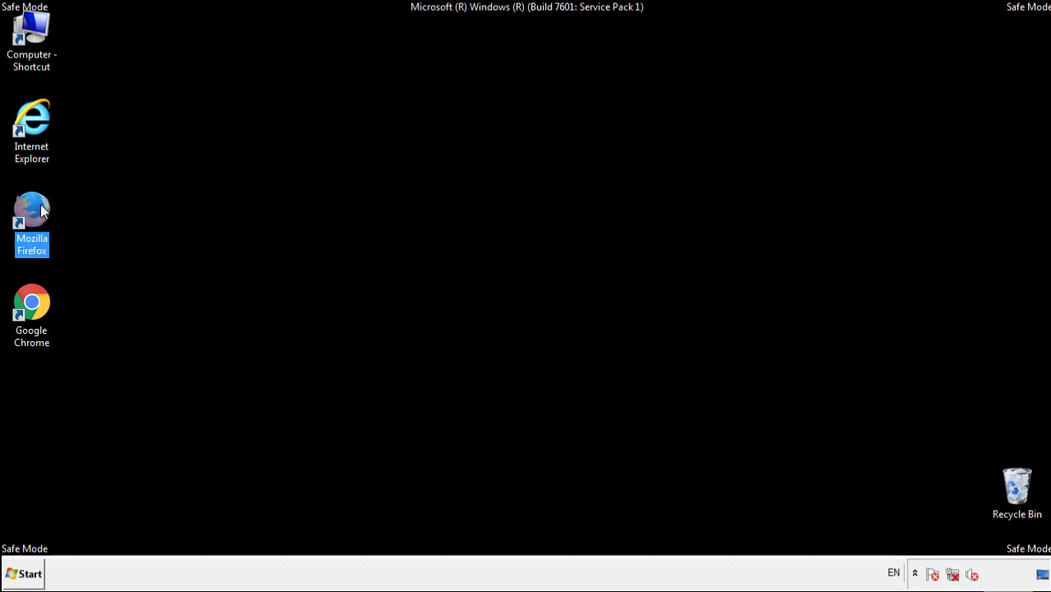
double_click(41, 204)
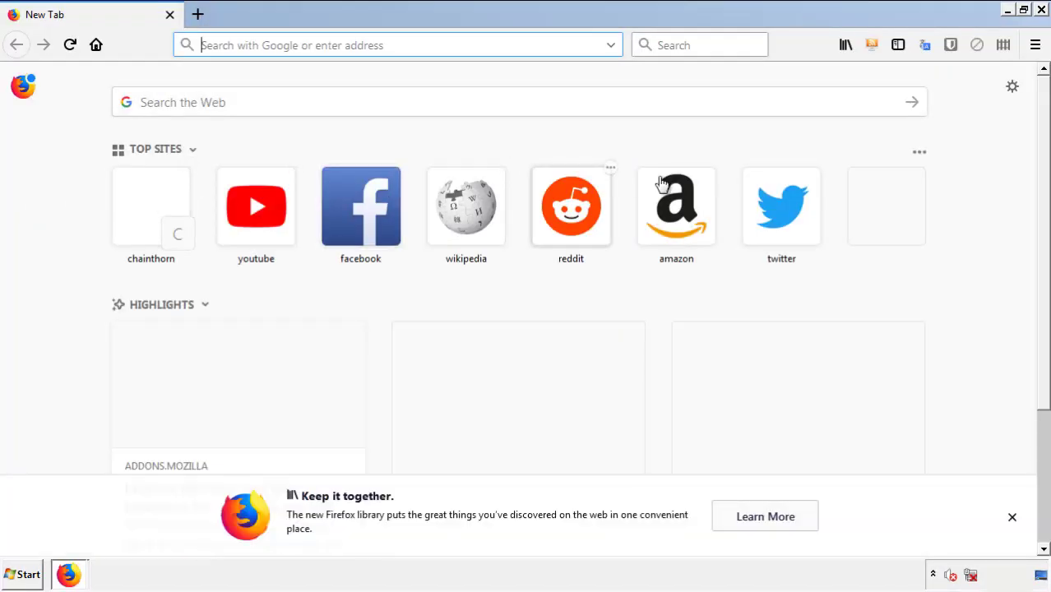
- Remove the Search Mine extension from Firefox's Add-ons list, then close Firefox
click(1036, 44)
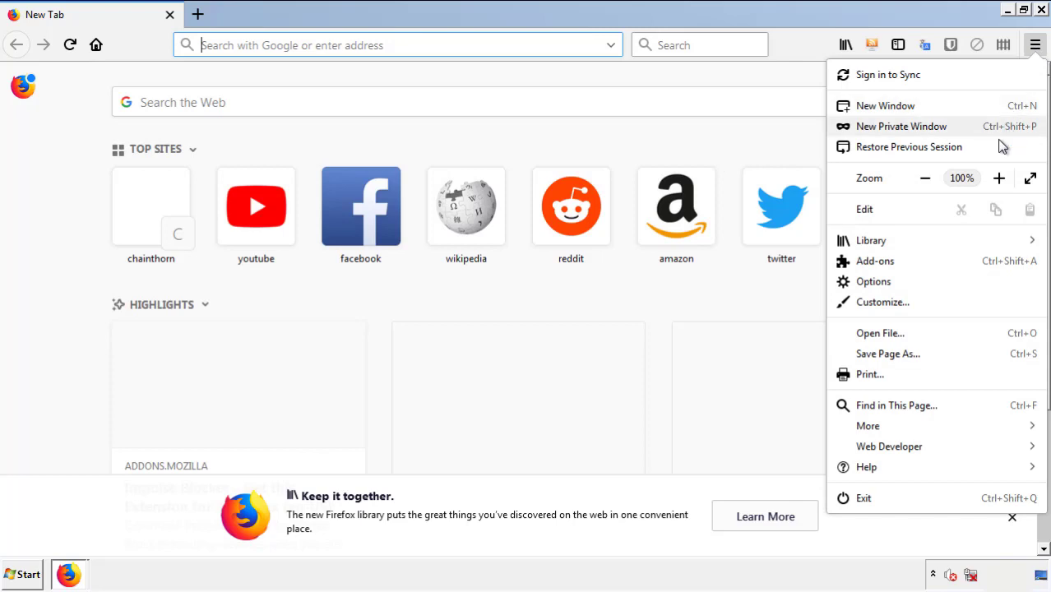
click(875, 261)
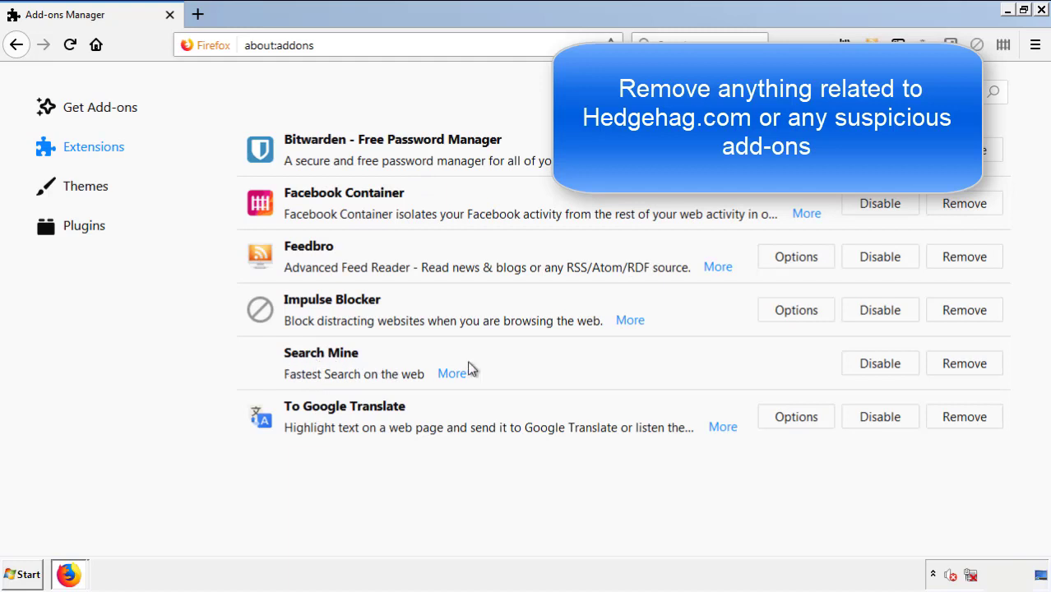
click(961, 366)
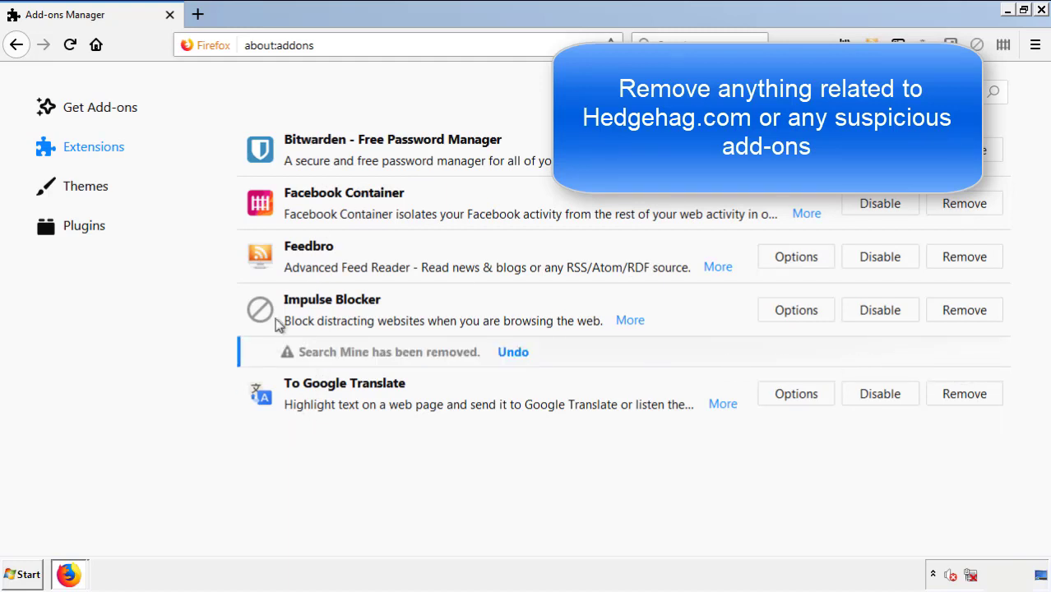
click(1042, 9)
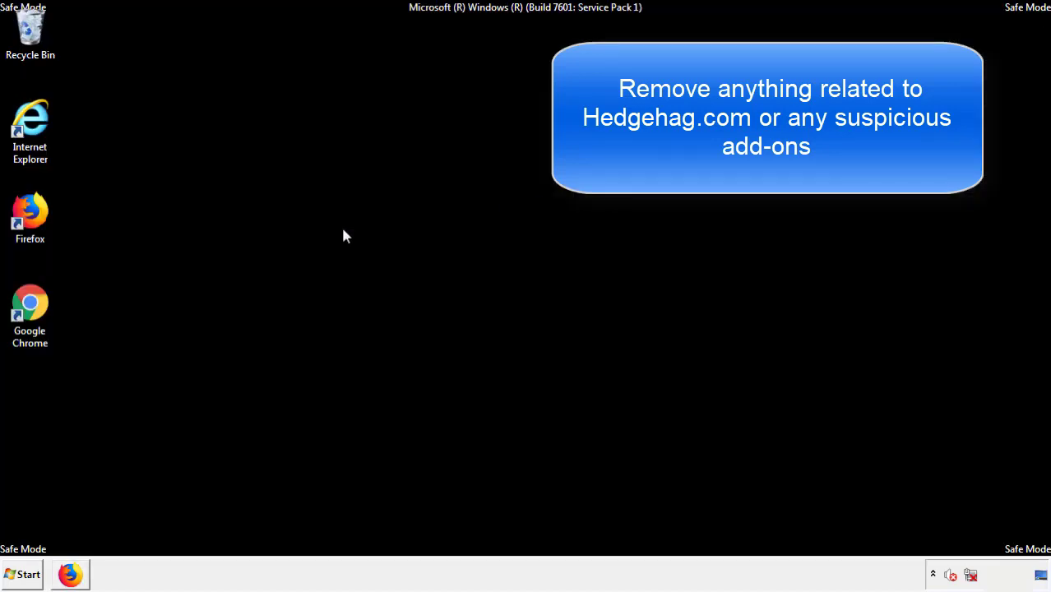
- Remove the Search Mine extension from Chrome's Extensions page, confirm it, and close Chrome
double_click(29, 321)
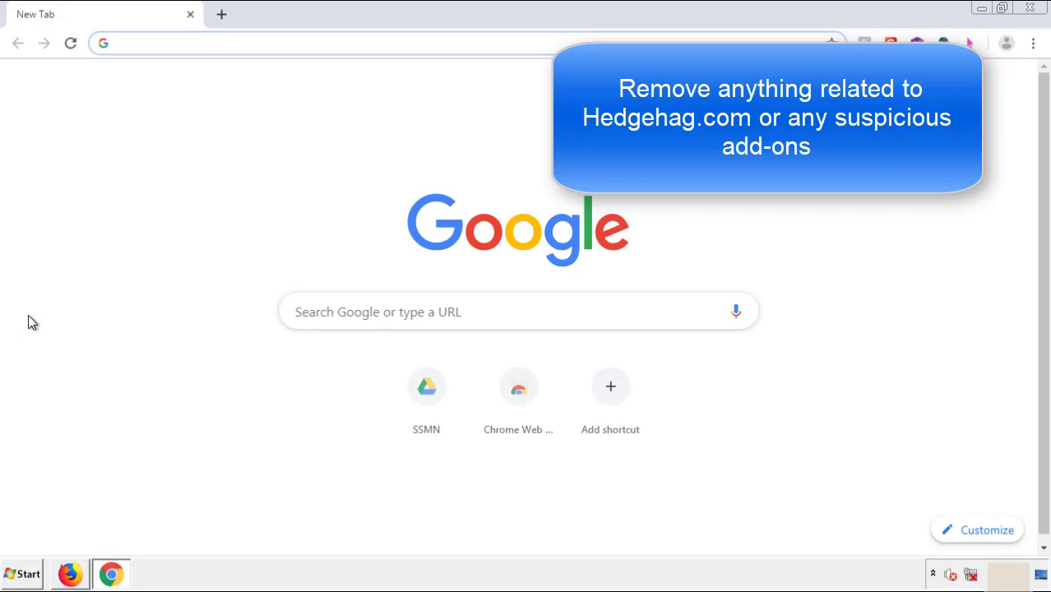
click(1033, 43)
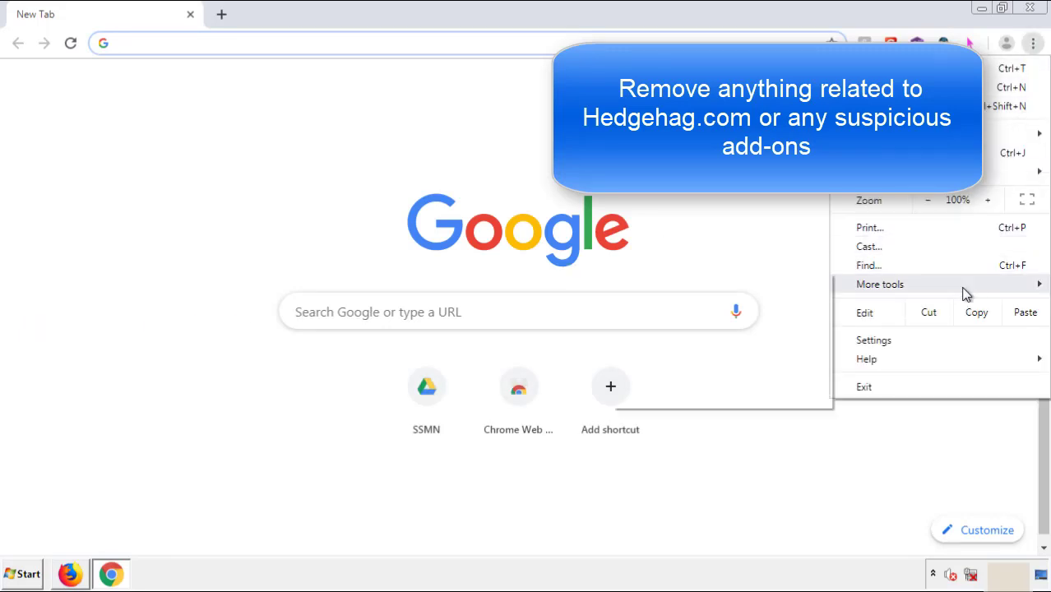
mouse_move(941, 289)
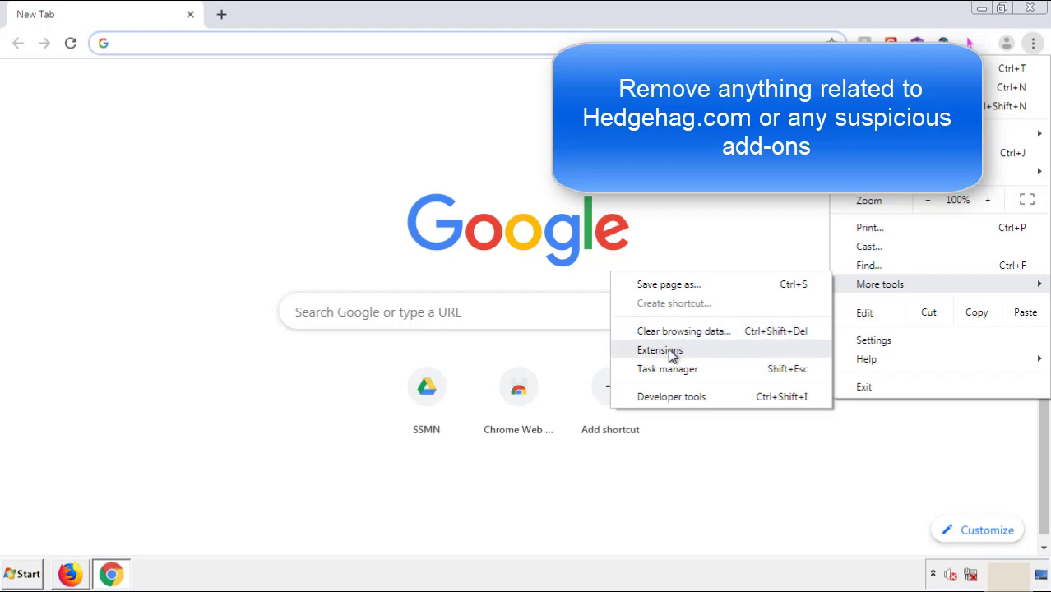
click(668, 350)
scroll(298, 274, down, 7)
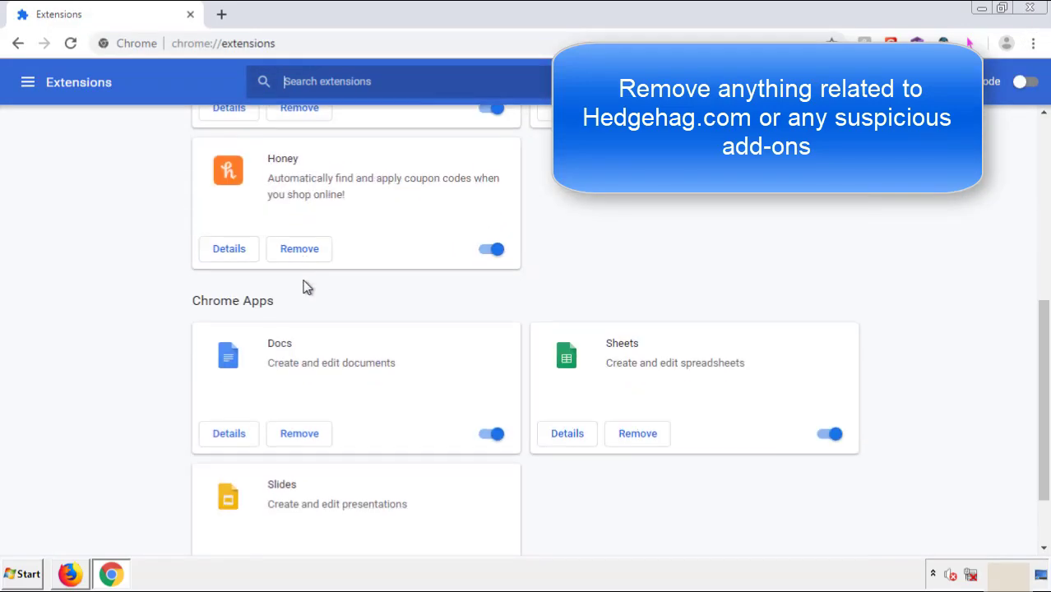
scroll(394, 300, up, 7)
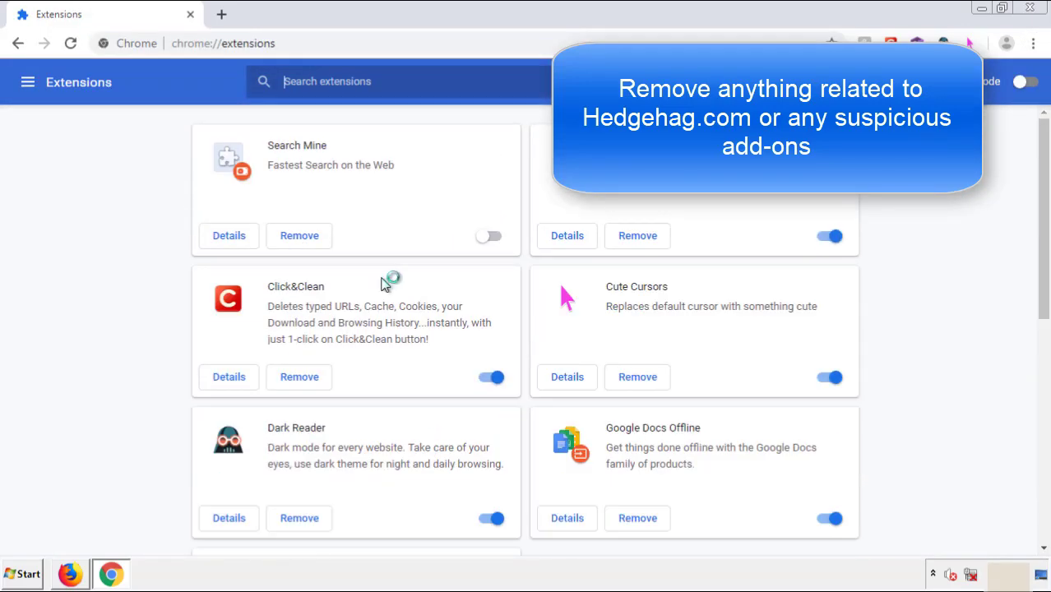
click(297, 239)
key(Return)
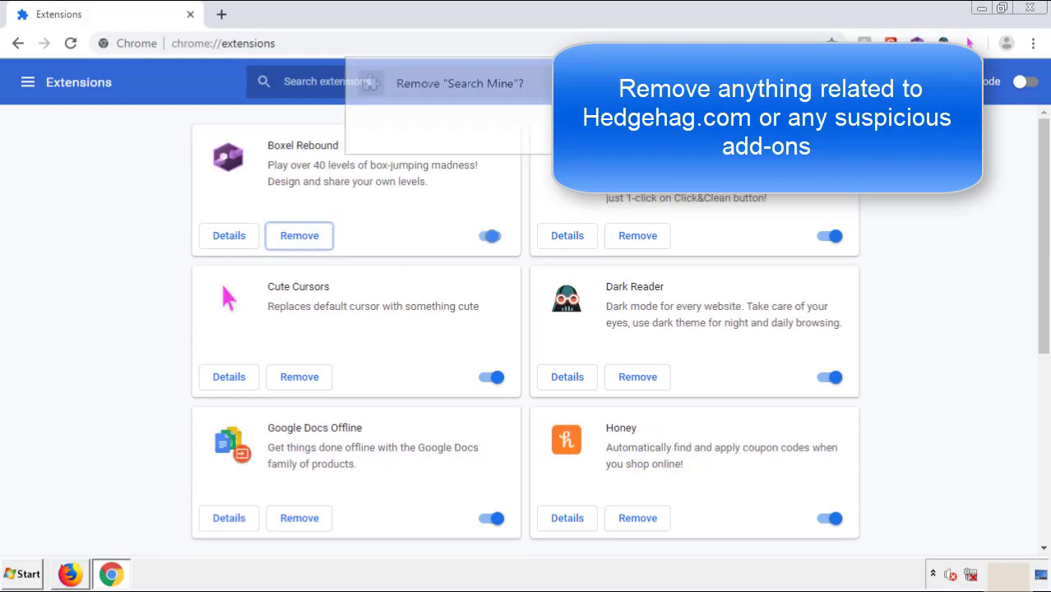
click(1039, 11)
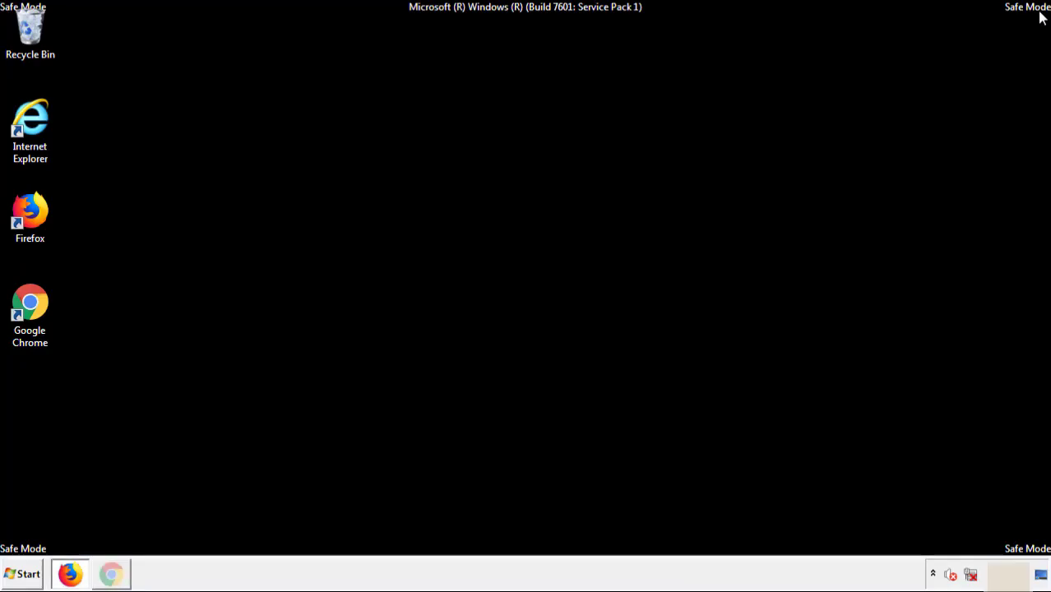
click(24, 575)
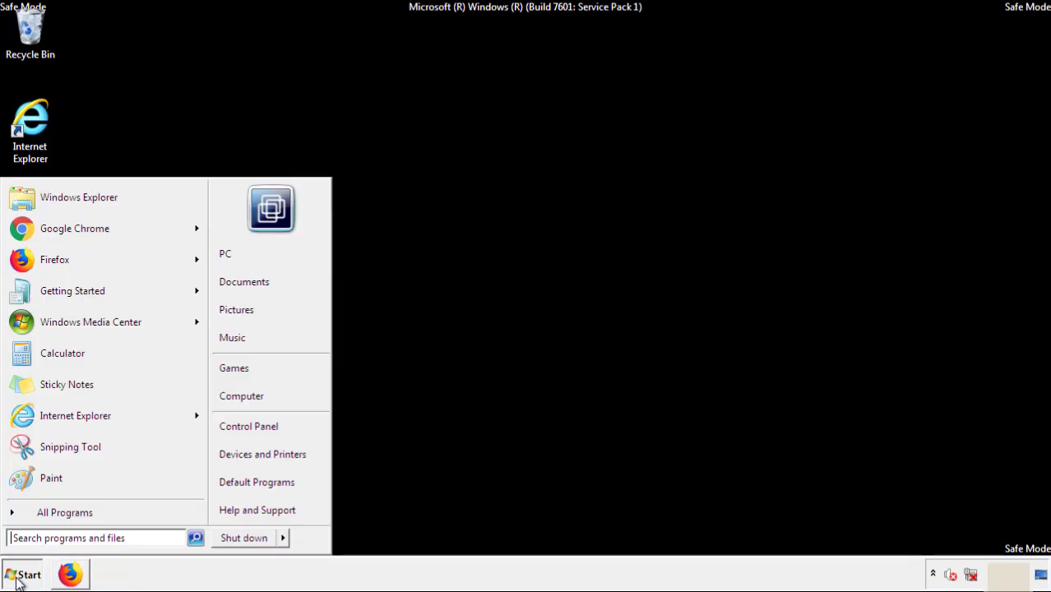